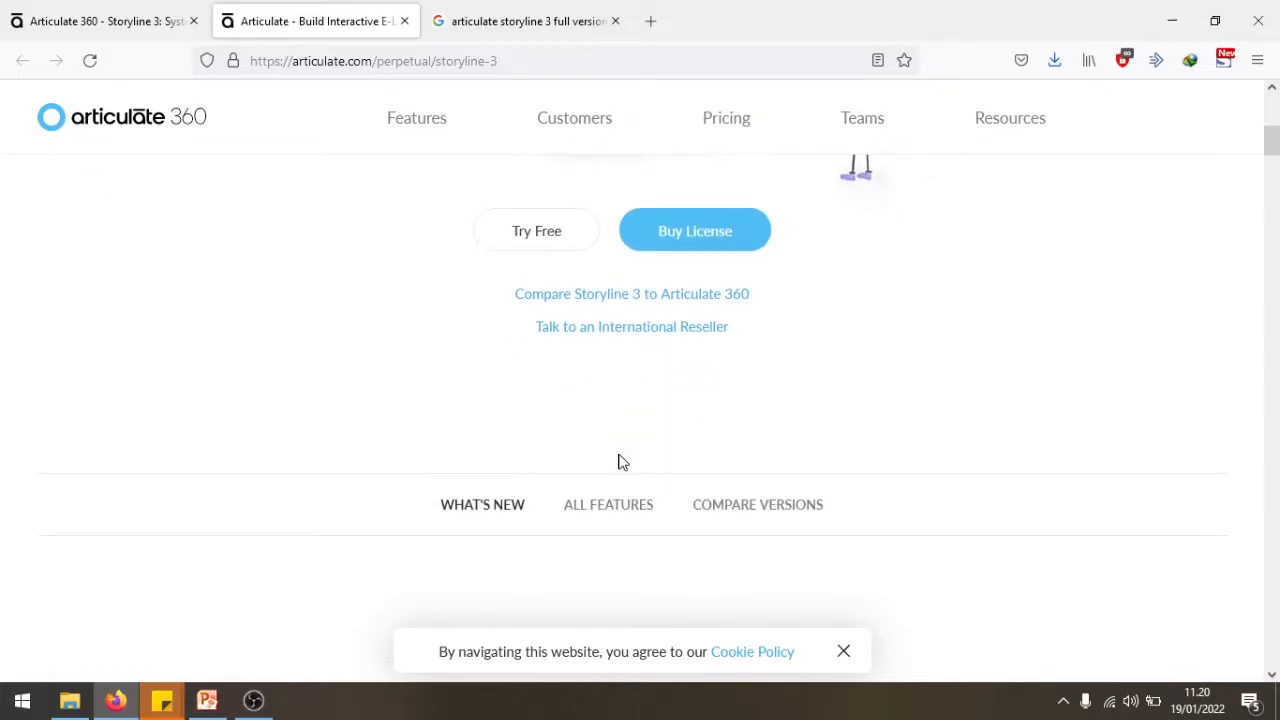
# - Open the All Features section of the Storyline 3 page and look through the Easy Authoring features
pyautogui.scroll(2, 620, 456)
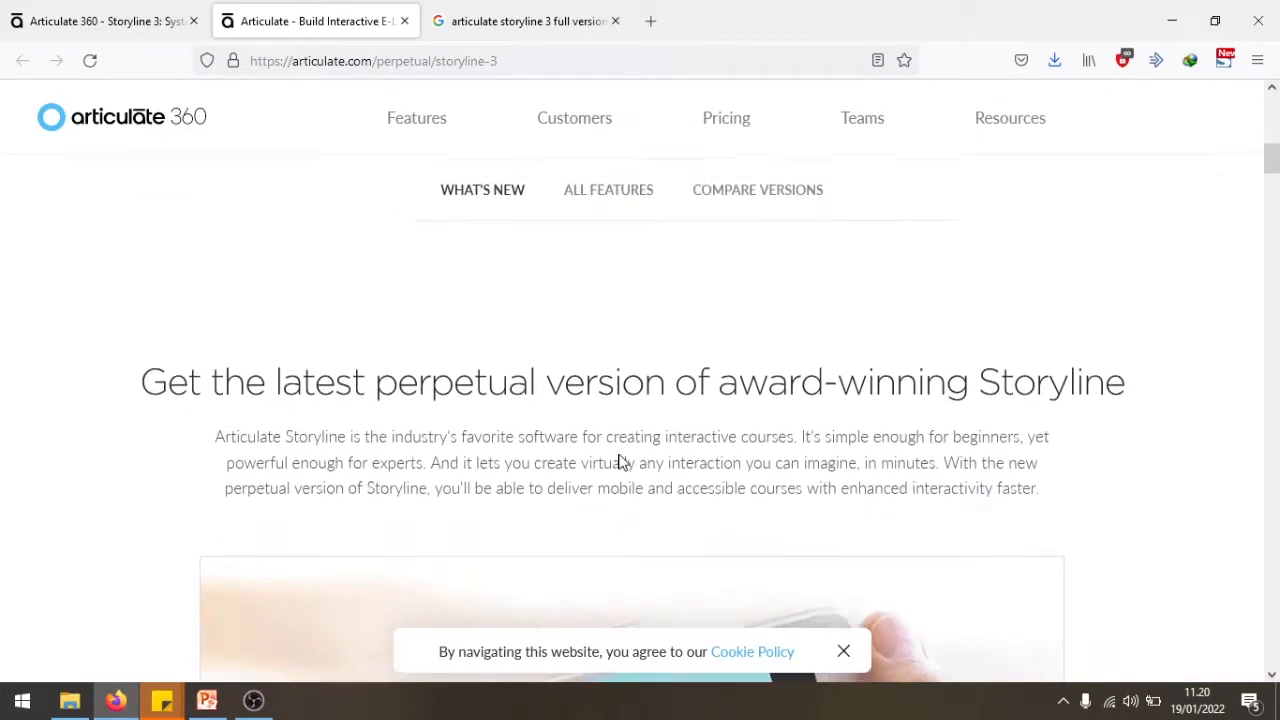
pyautogui.click(634, 229)
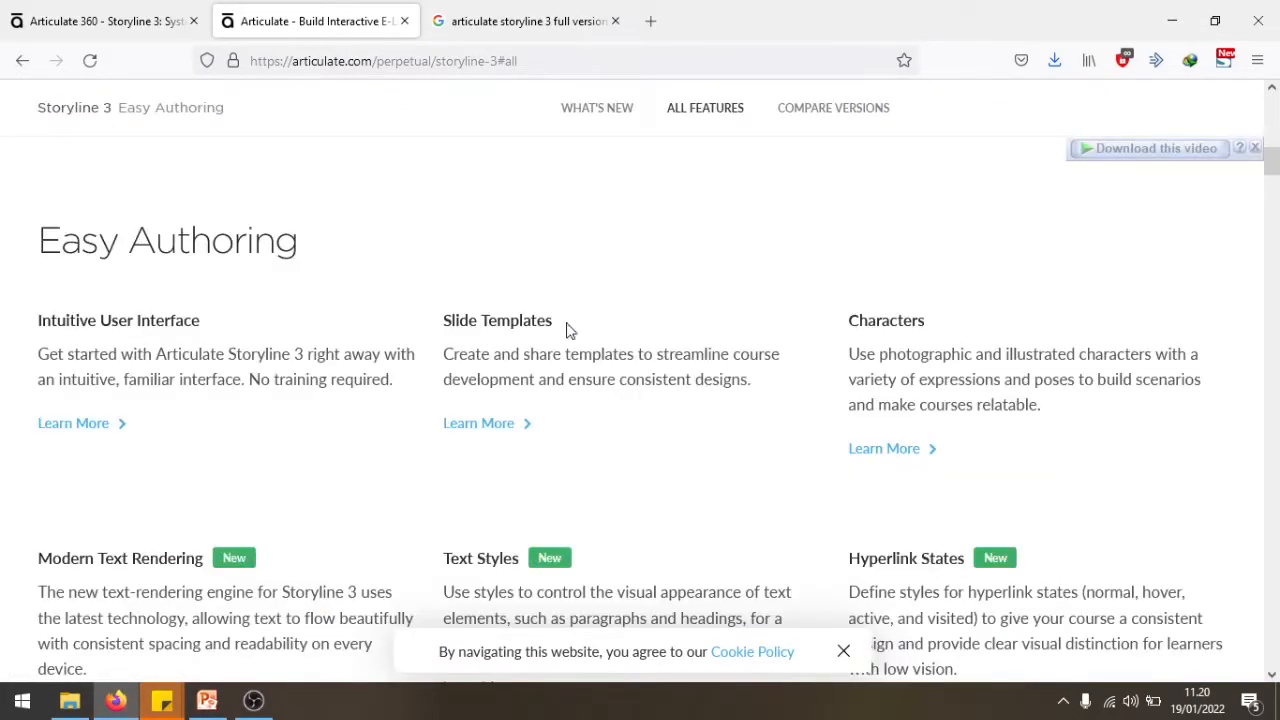
pyautogui.scroll(-6, 366, 349)
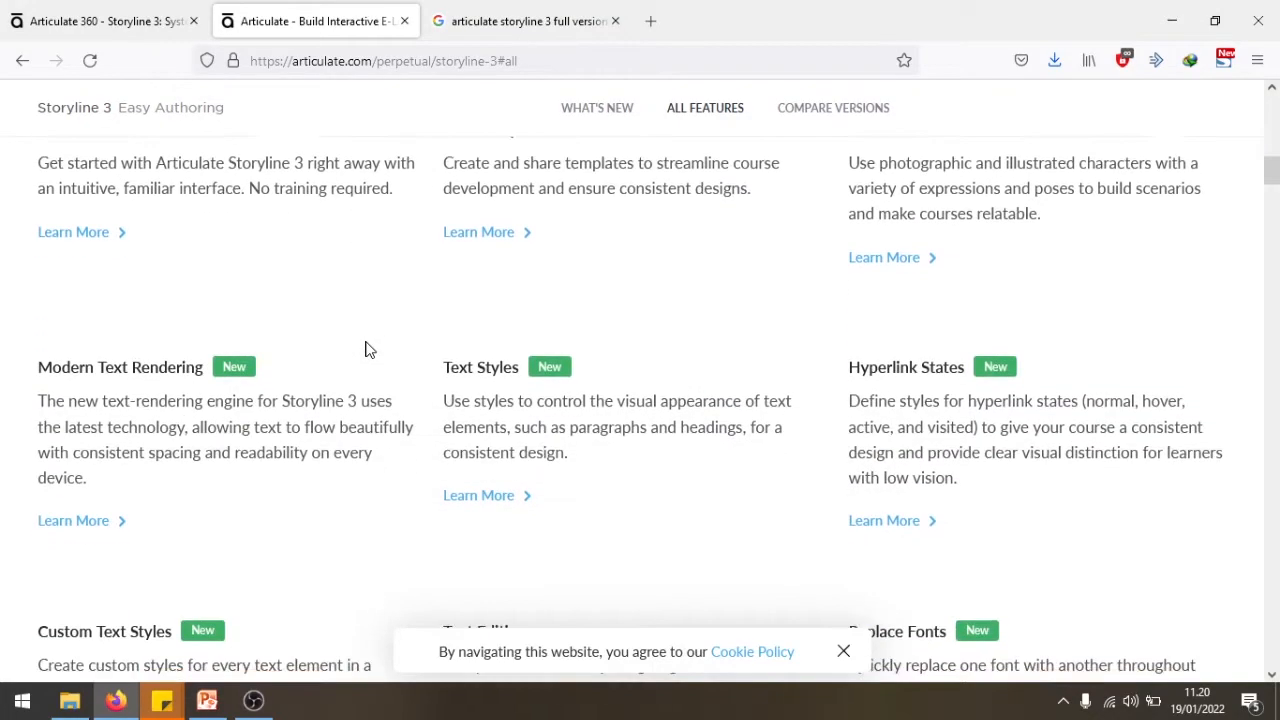
pyautogui.scroll(-3, 366, 349)
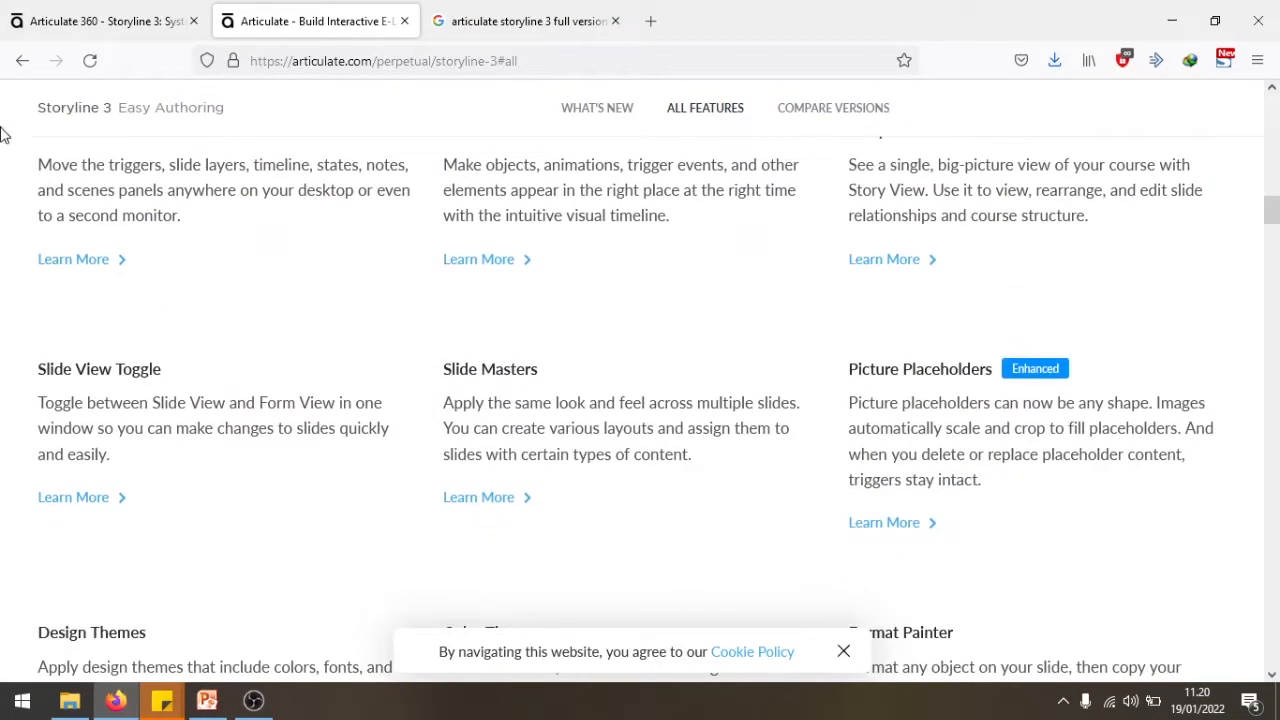
# - Return to the What's New section and review its features, from closed captioning and tables to dials and game-like interactions
pyautogui.click(22, 60)
pyautogui.scroll(-4, 533, 512)
pyautogui.scroll(-7, 533, 510)
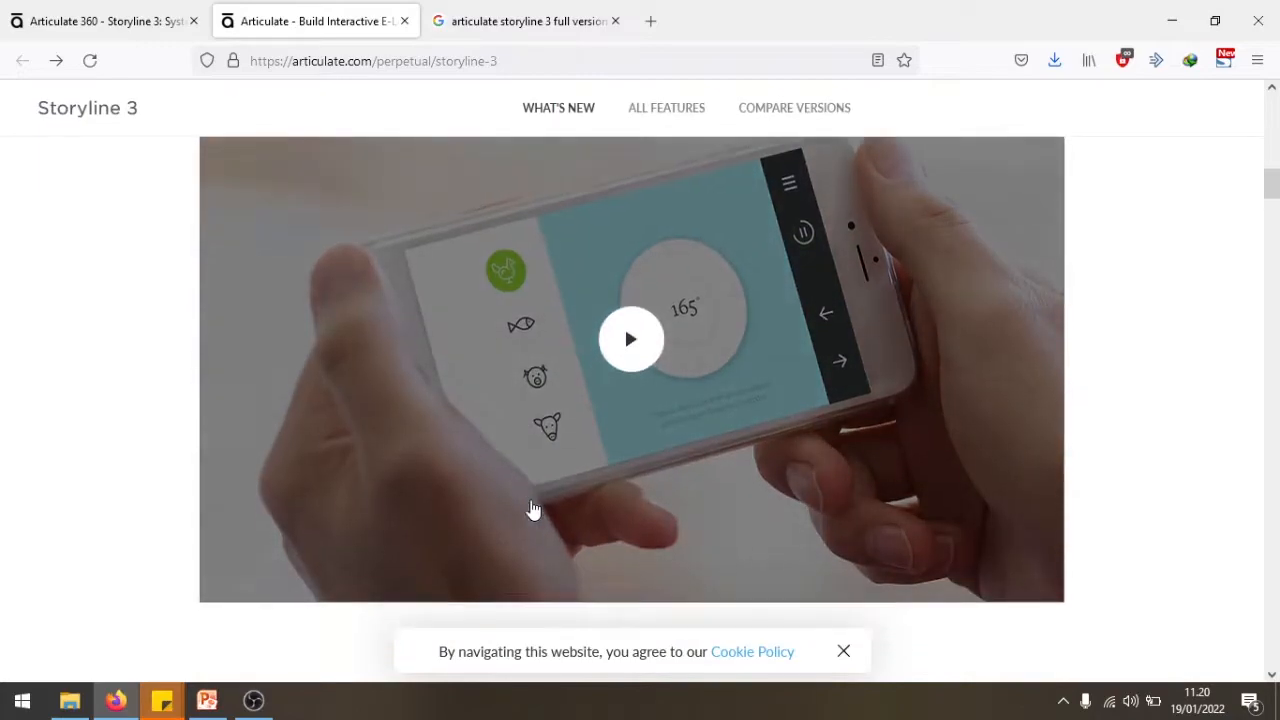
pyautogui.scroll(-8, 533, 507)
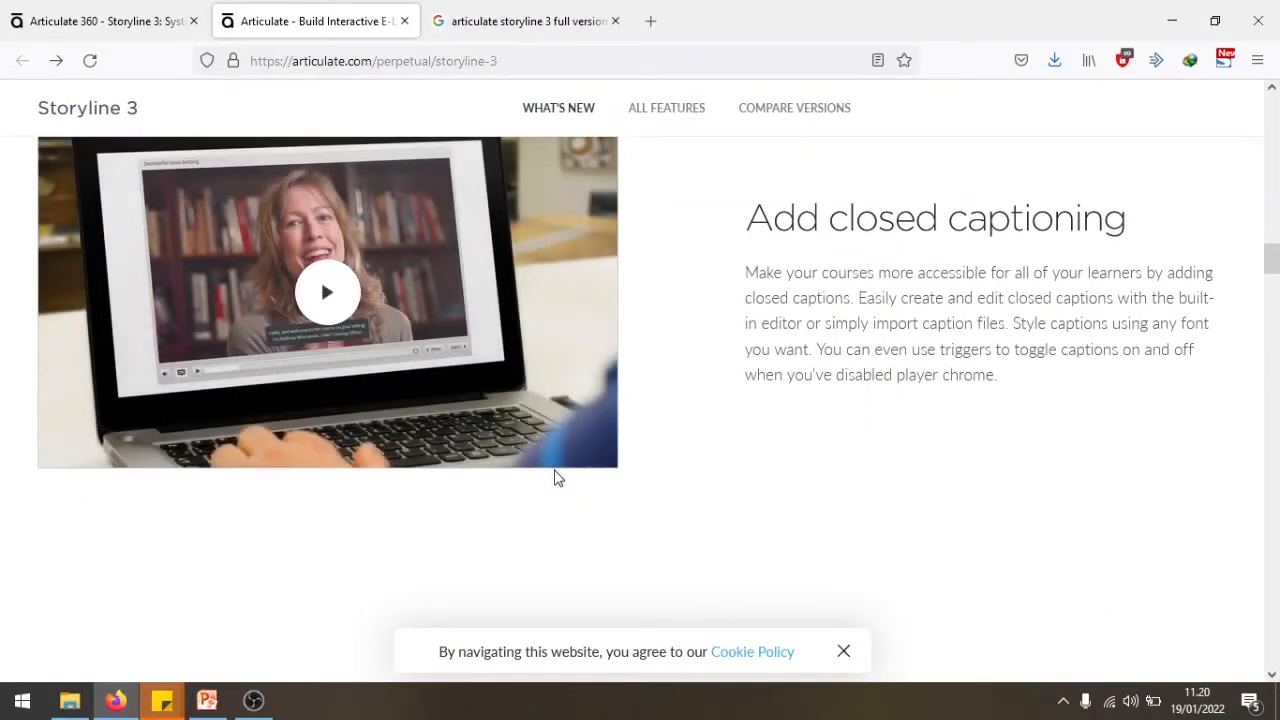
pyautogui.scroll(-10, 558, 478)
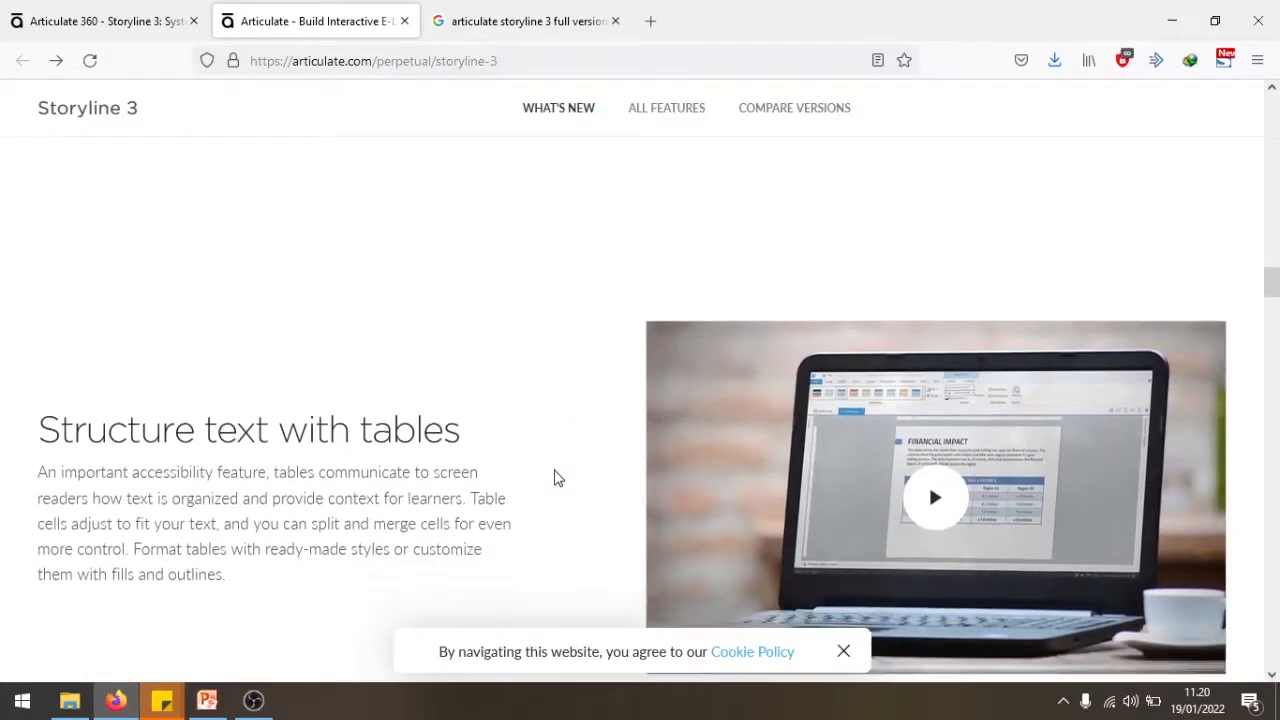
pyautogui.scroll(2, 558, 478)
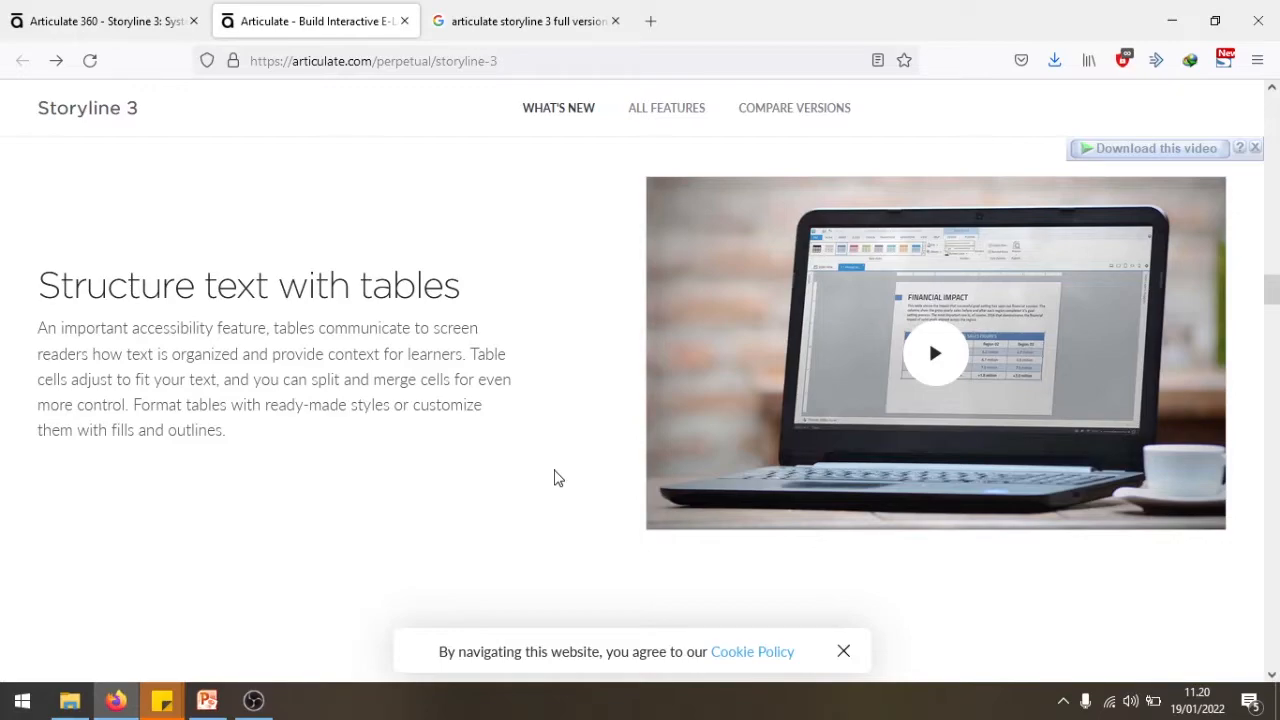
pyautogui.scroll(-5, 558, 478)
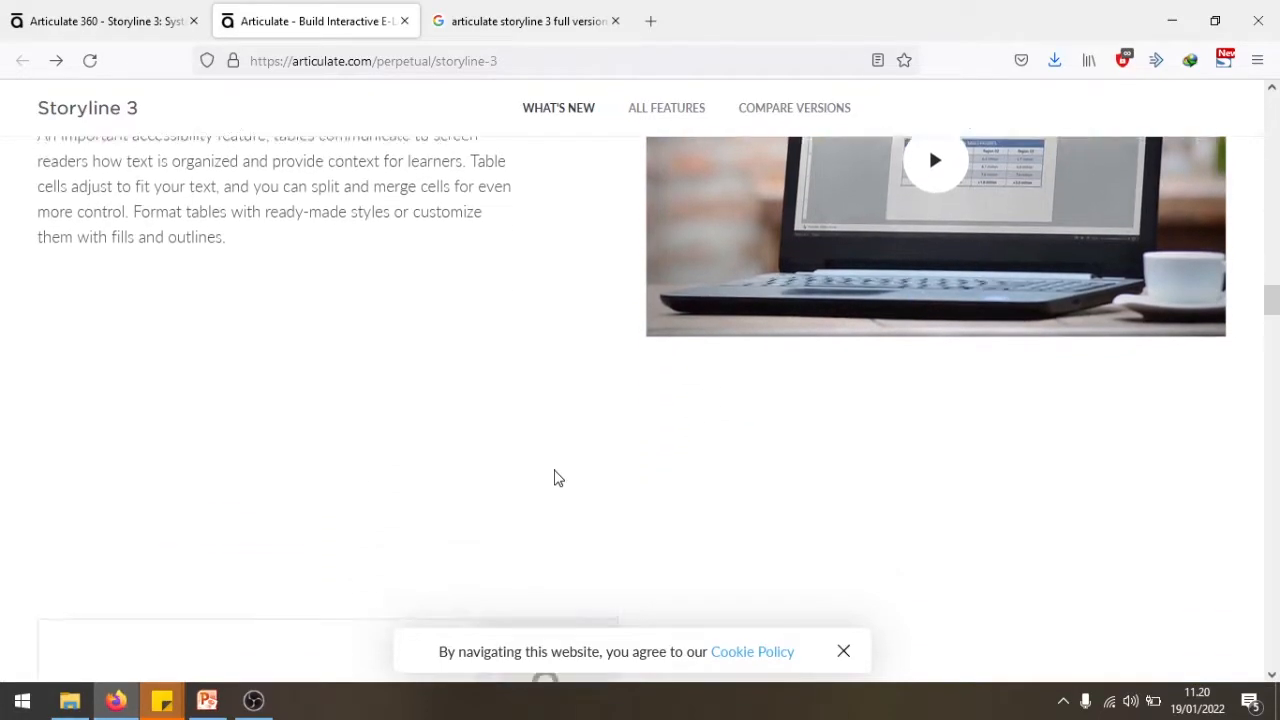
pyautogui.scroll(-3, 558, 478)
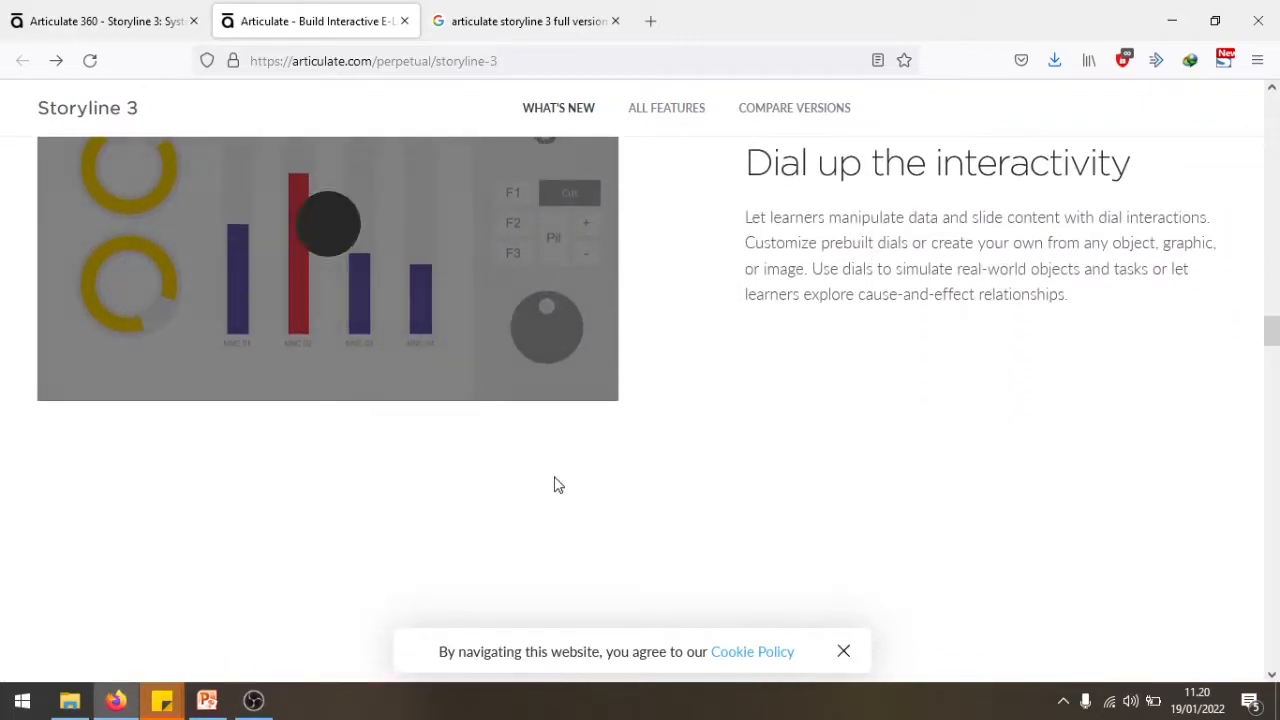
pyautogui.scroll(-5, 594, 320)
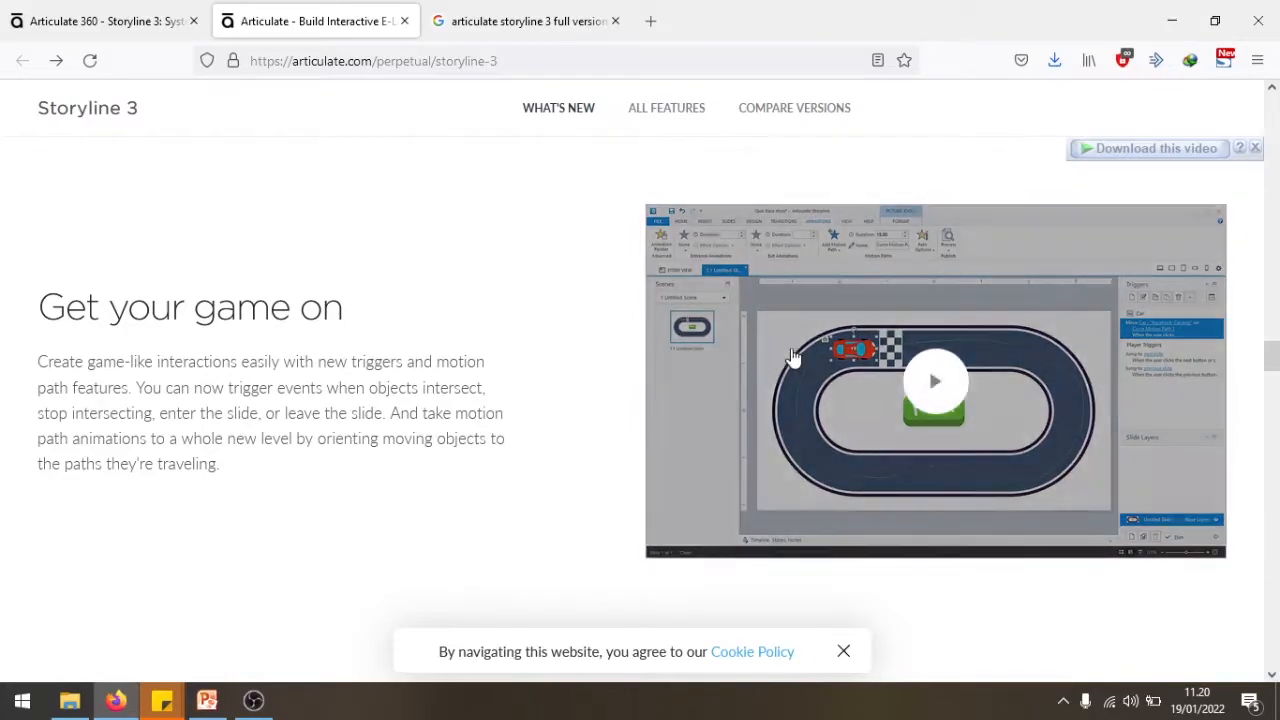
pyautogui.scroll(-6, 403, 334)
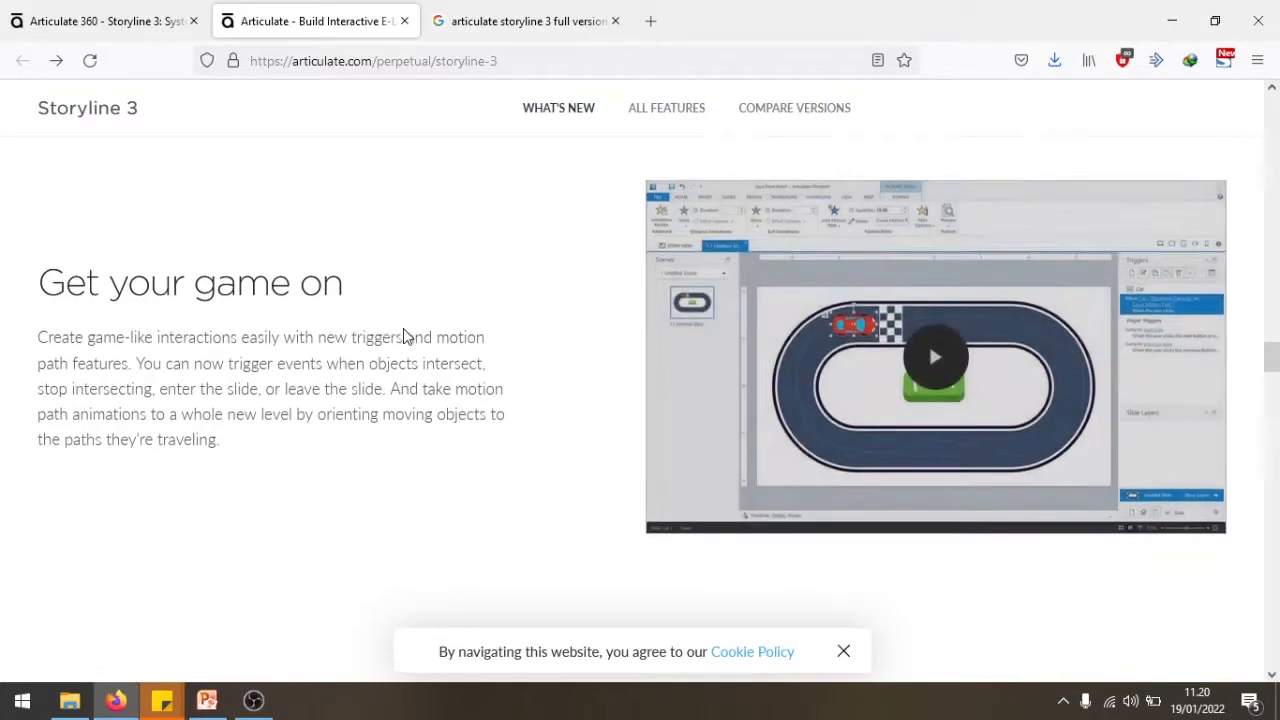
# - Switch to the Google results for "articulate storyline 3 full version" and highlight the search phrase
pyautogui.hotkey('ctrl', 'Tab')
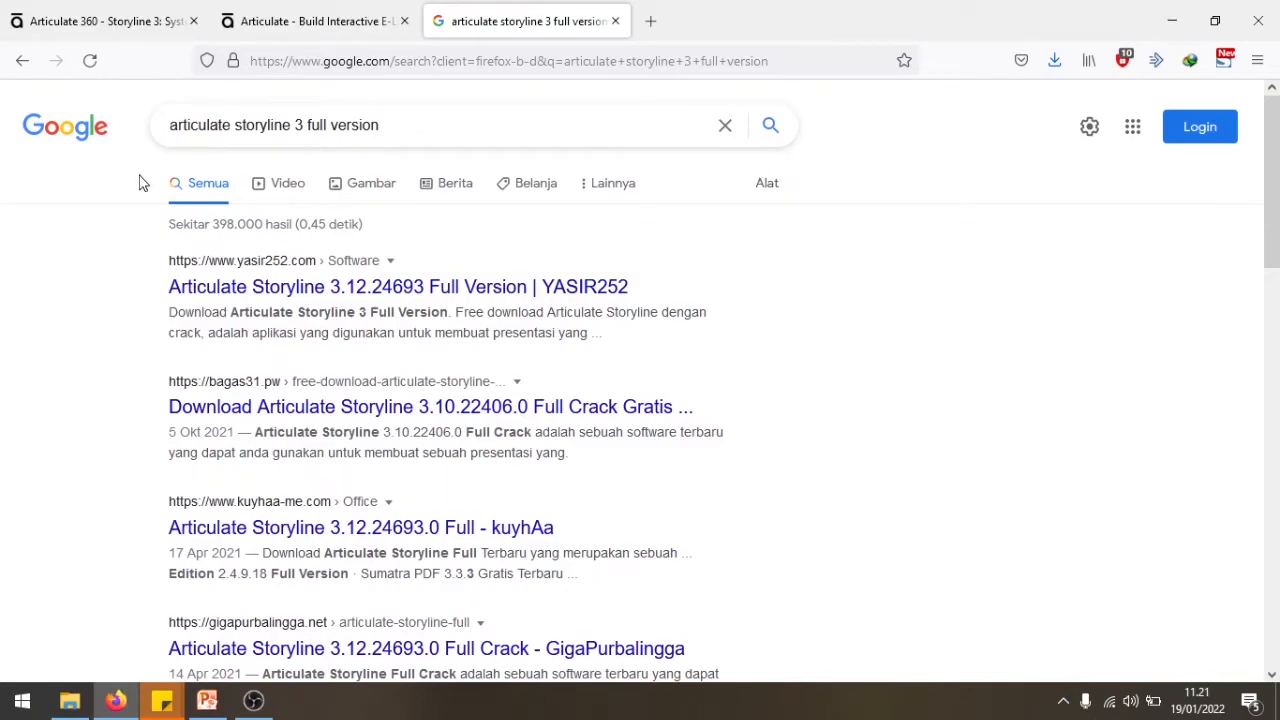
pyautogui.moveTo(169, 125); pyautogui.dragTo(394, 128)
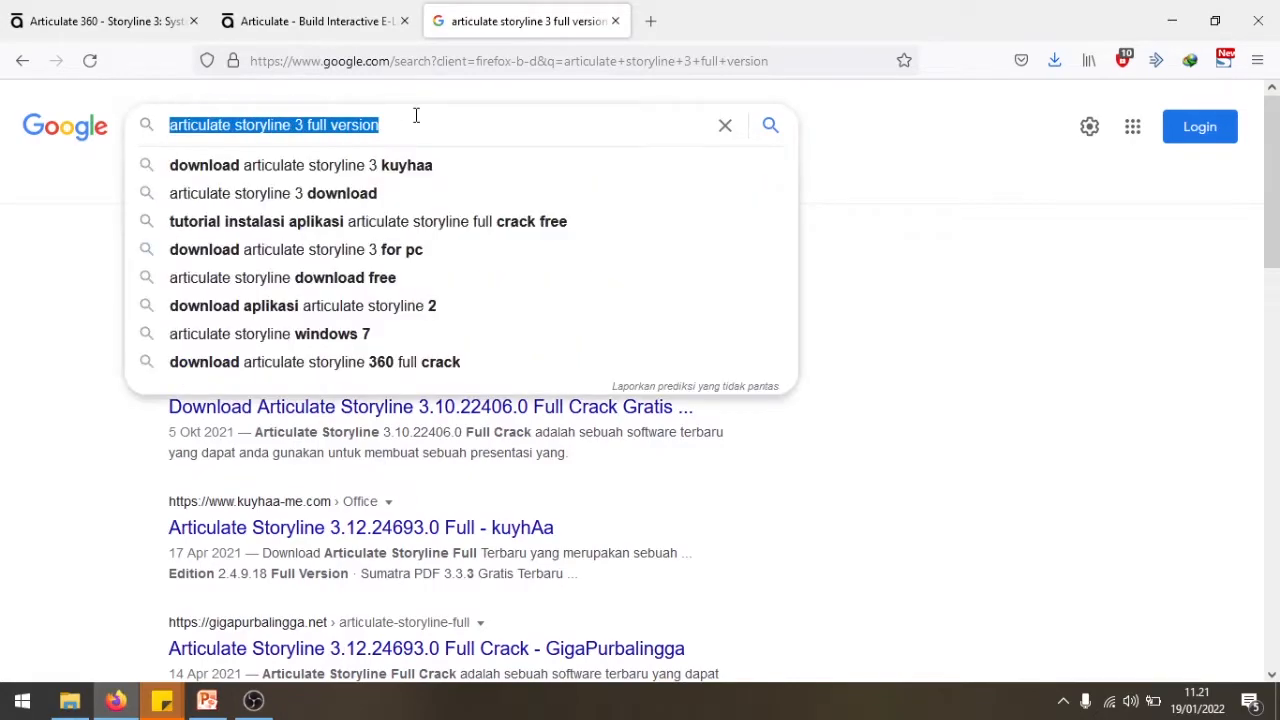
pyautogui.click(414, 117)
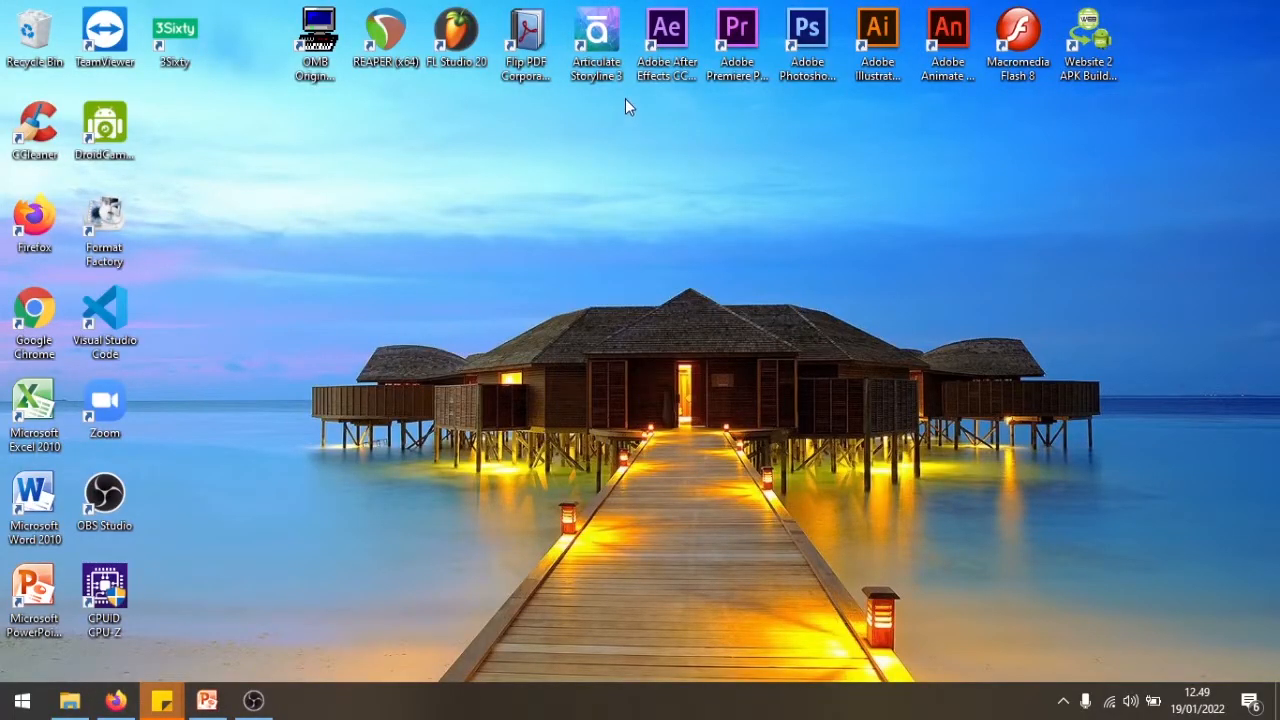
# - Launch Articulate Storyline 3, create a new project and open its first slide for editing
pyautogui.doubleClick(612, 75)
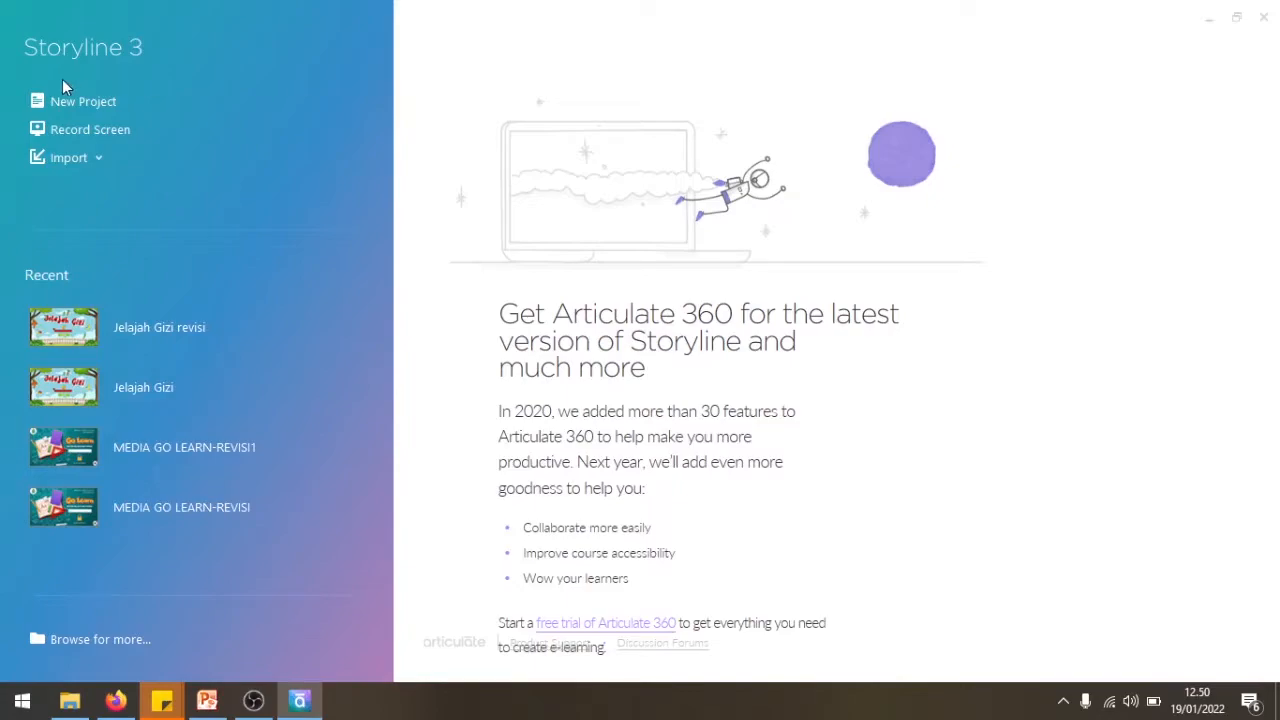
pyautogui.click(66, 106)
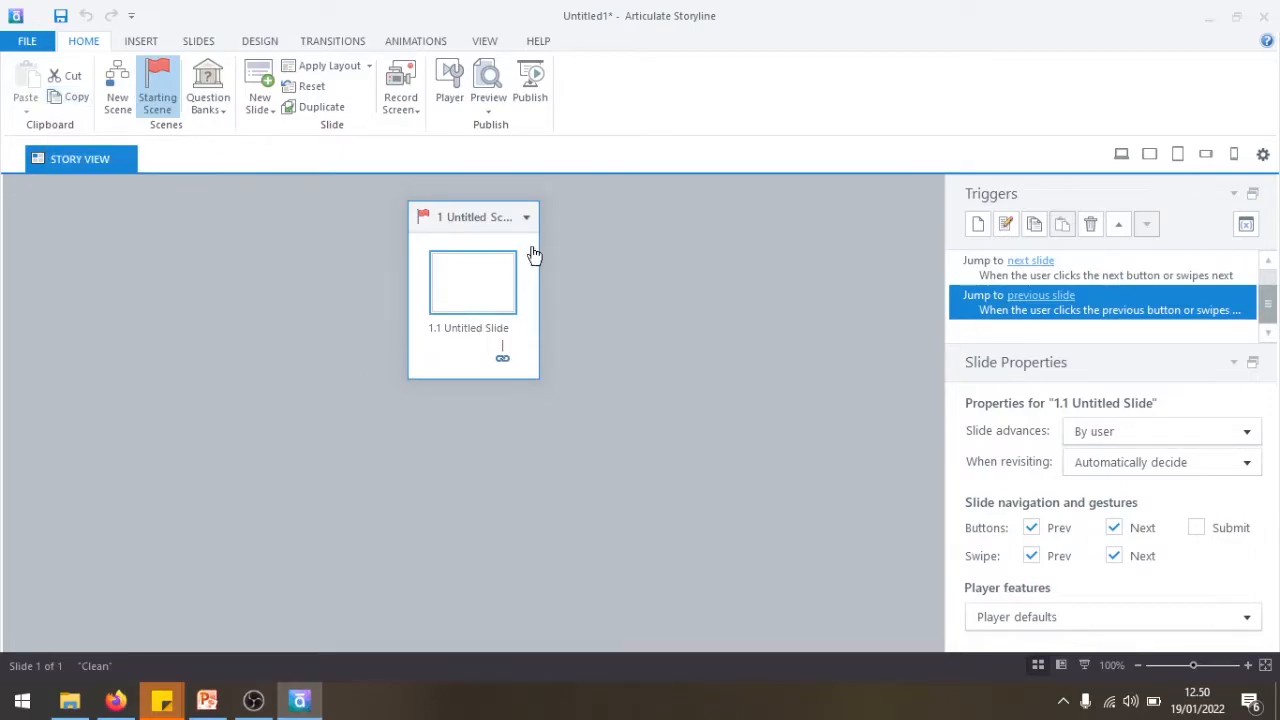
pyautogui.doubleClick(466, 294)
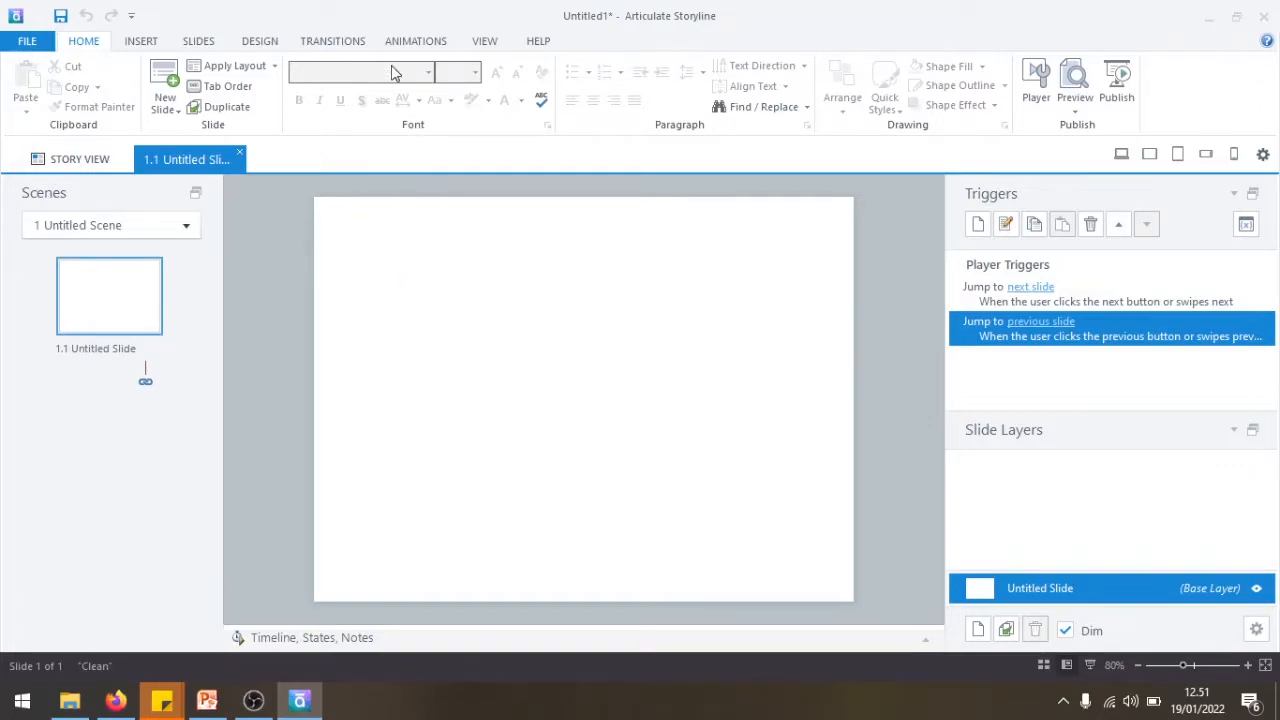
# - Add a text box reading "materi penjumlahan" to the slide
pyautogui.click(141, 41)
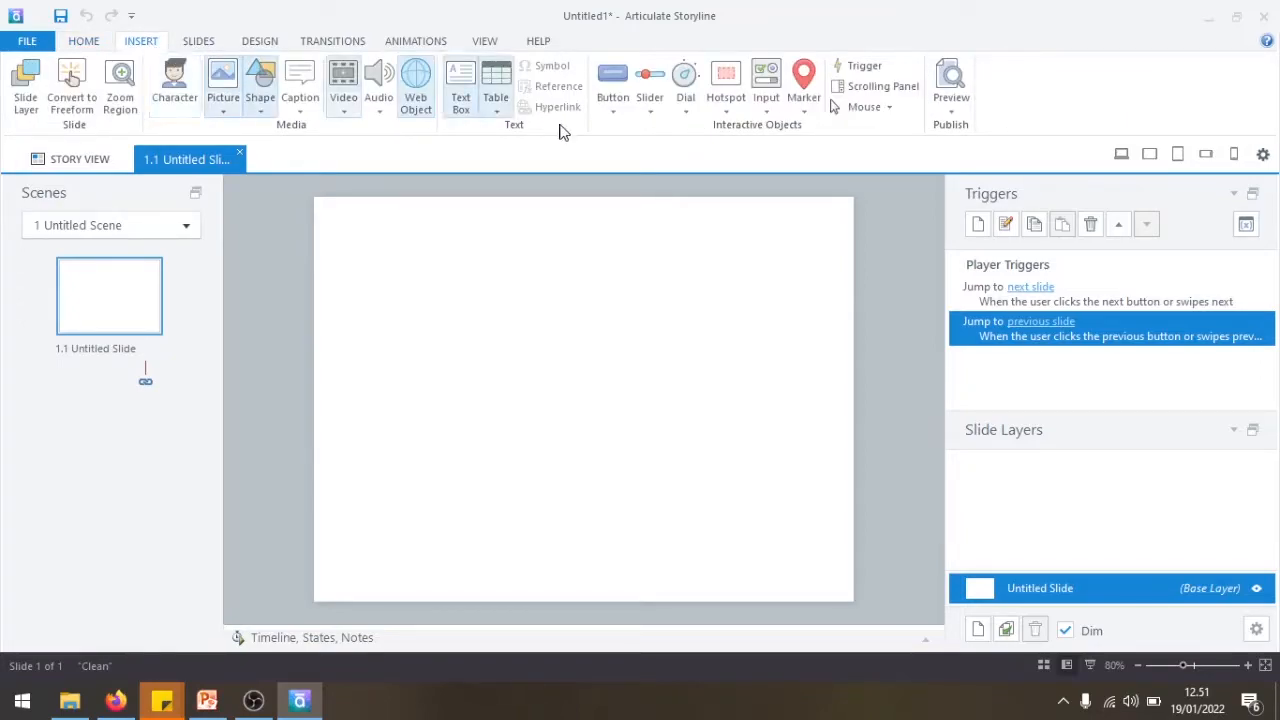
pyautogui.click(466, 106)
pyautogui.click(459, 329)
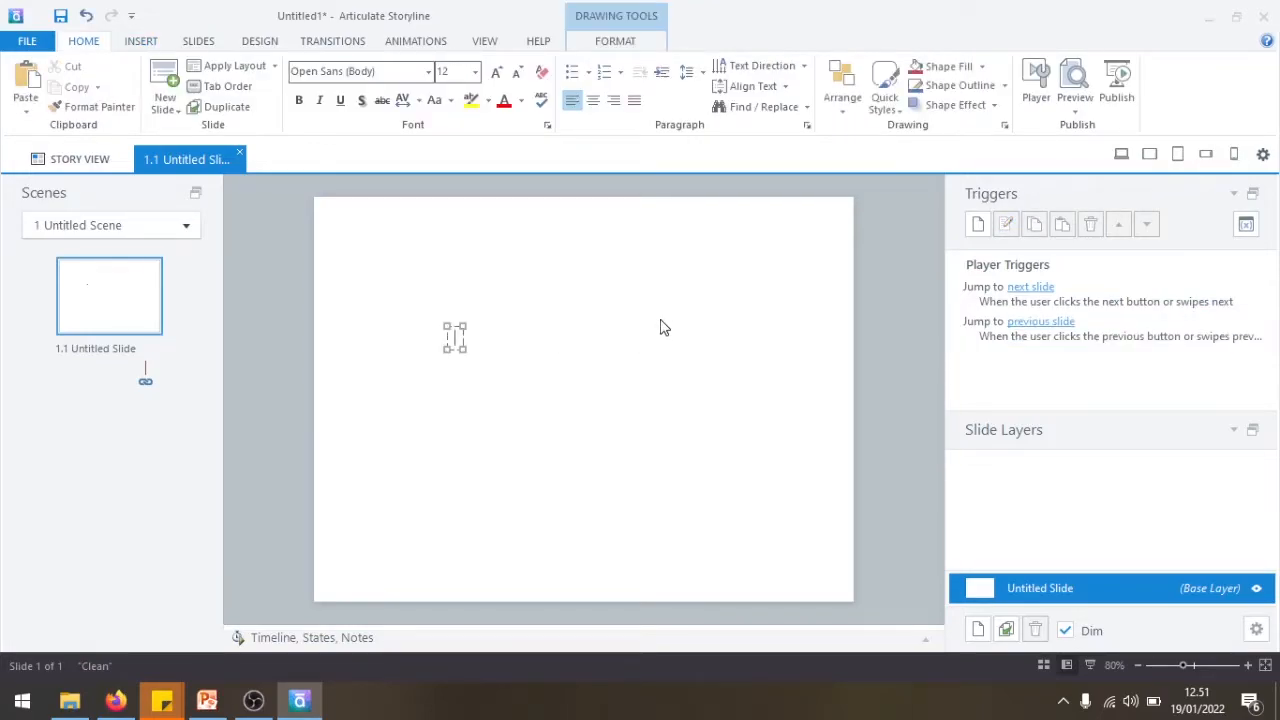
pyautogui.write('materi pe')
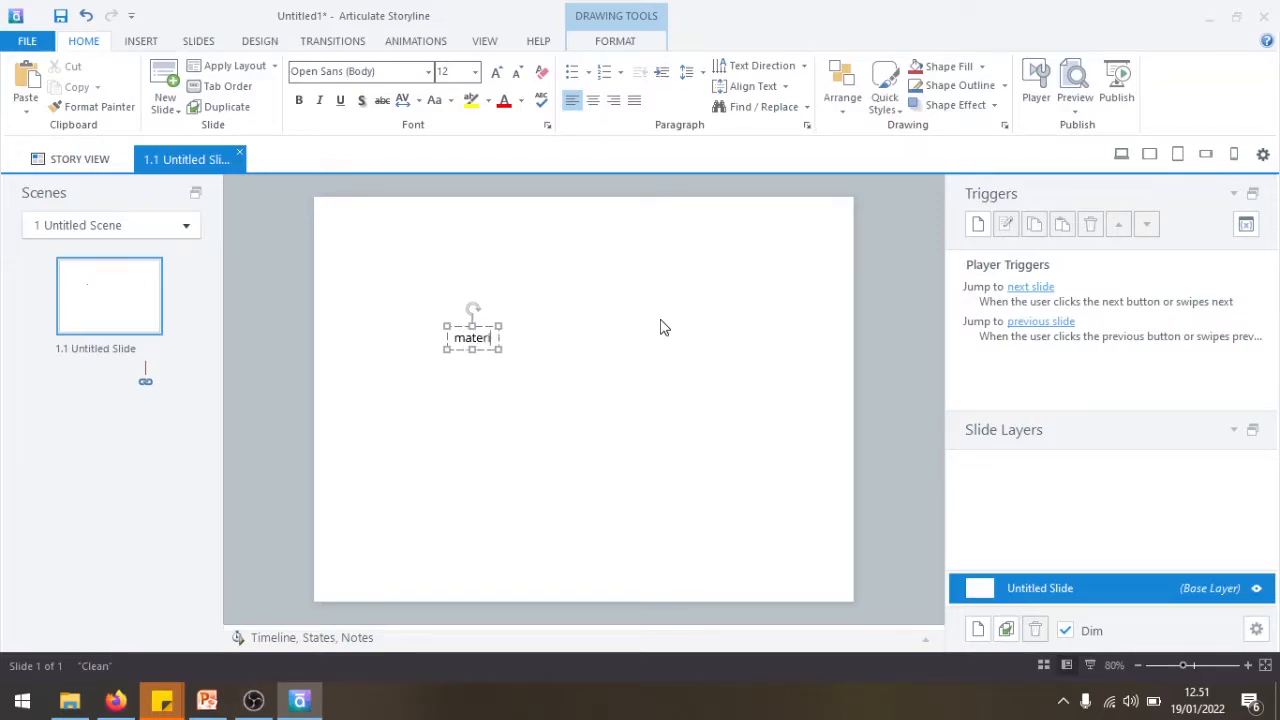
pyautogui.write('n')
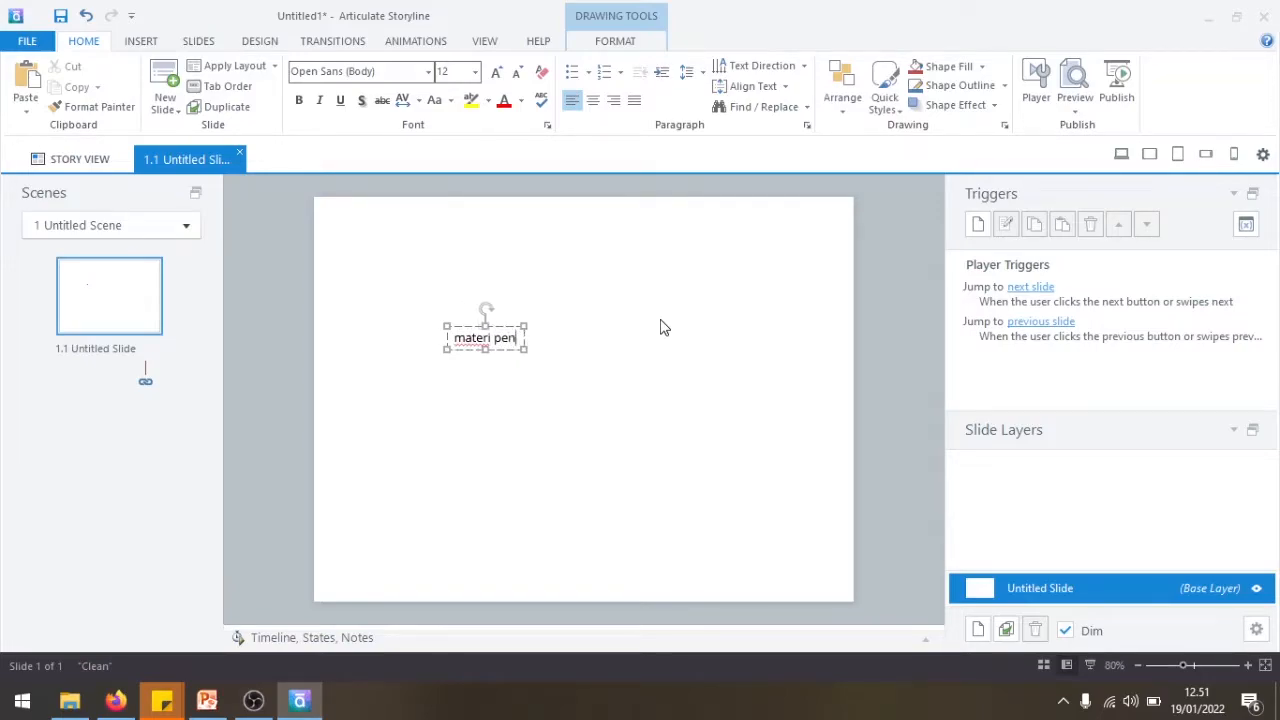
pyautogui.write('jumlahan')
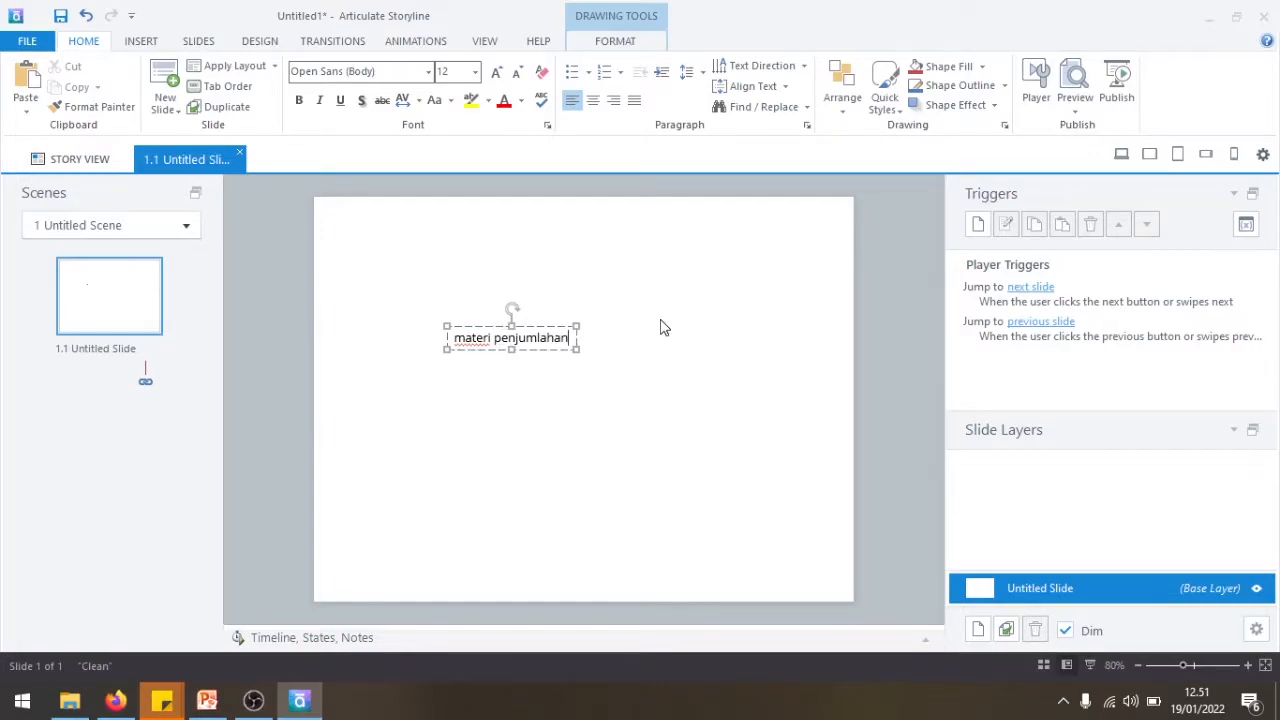
pyautogui.click(660, 328)
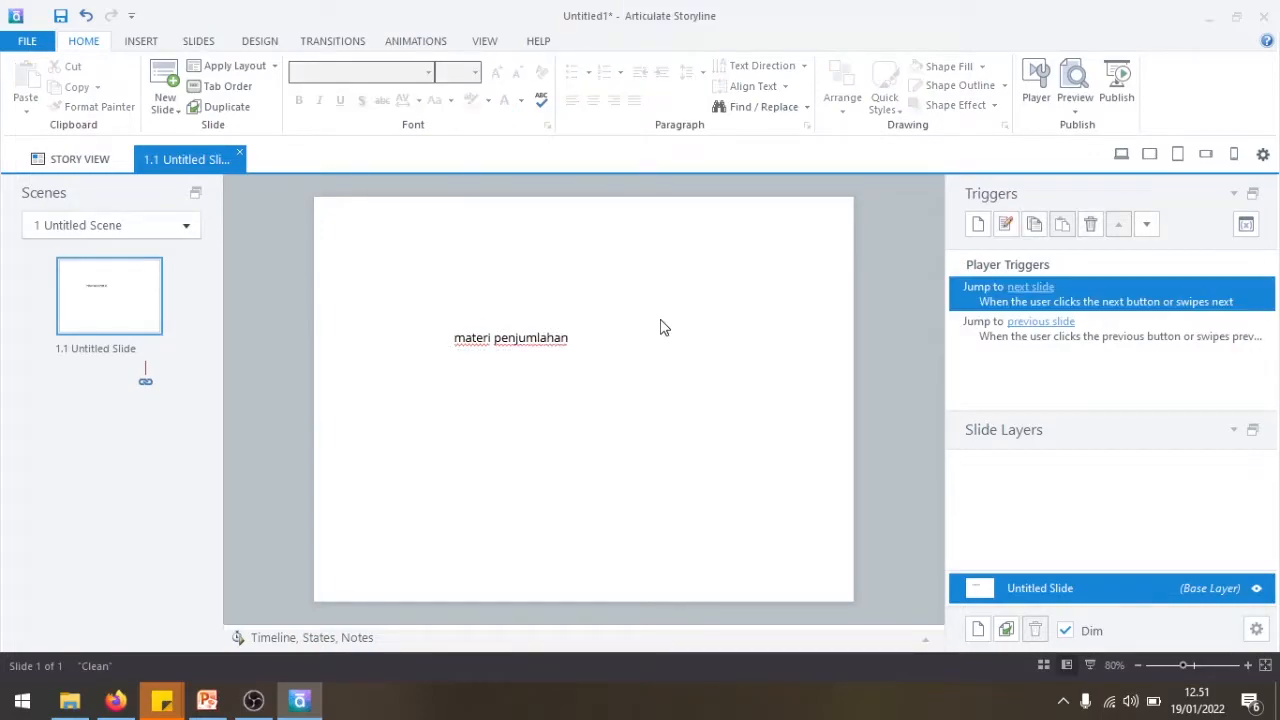
# - Move the "materi penjumlahan" text near the slide's upper edge and enlarge both words to font size 18
pyautogui.click(522, 330)
pyautogui.moveTo(534, 333)
pyautogui.mouseDown()
pyautogui.moveTo(636, 255)
pyautogui.moveTo(623, 229)
pyautogui.moveTo(631, 251)
pyautogui.moveTo(607, 257)
pyautogui.mouseUp()
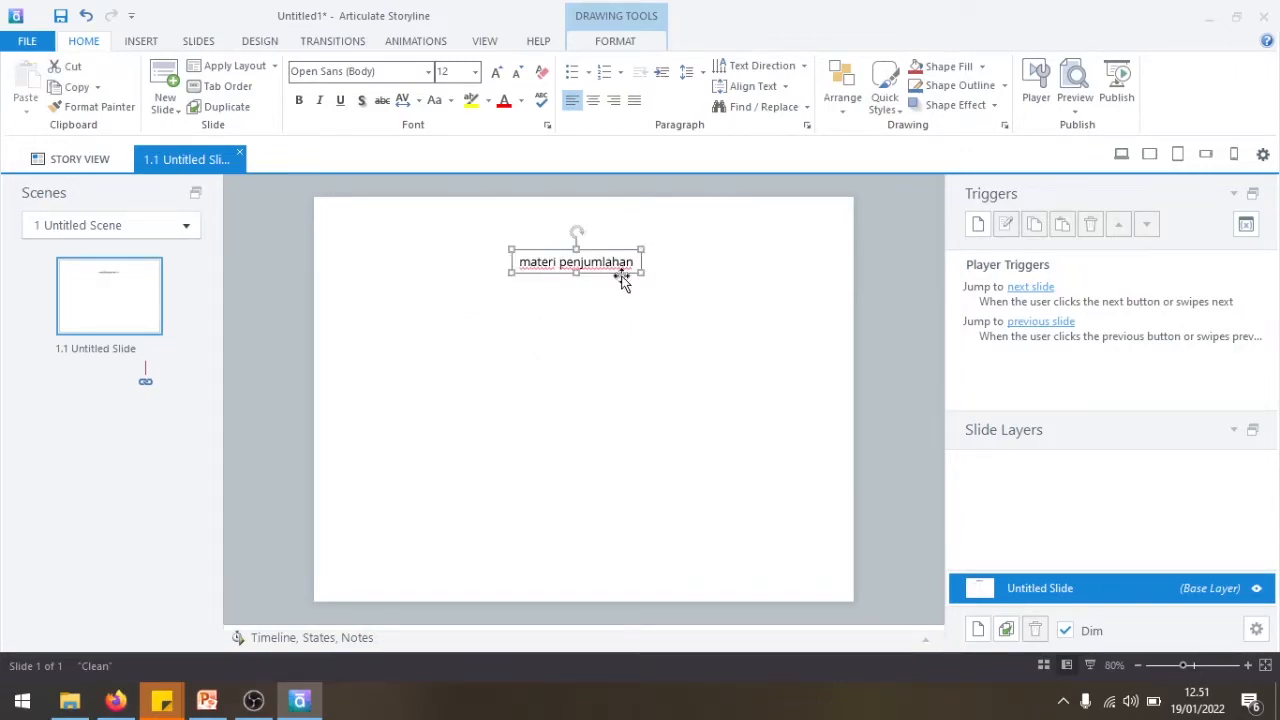
pyautogui.click(619, 263)
pyautogui.click(499, 72)
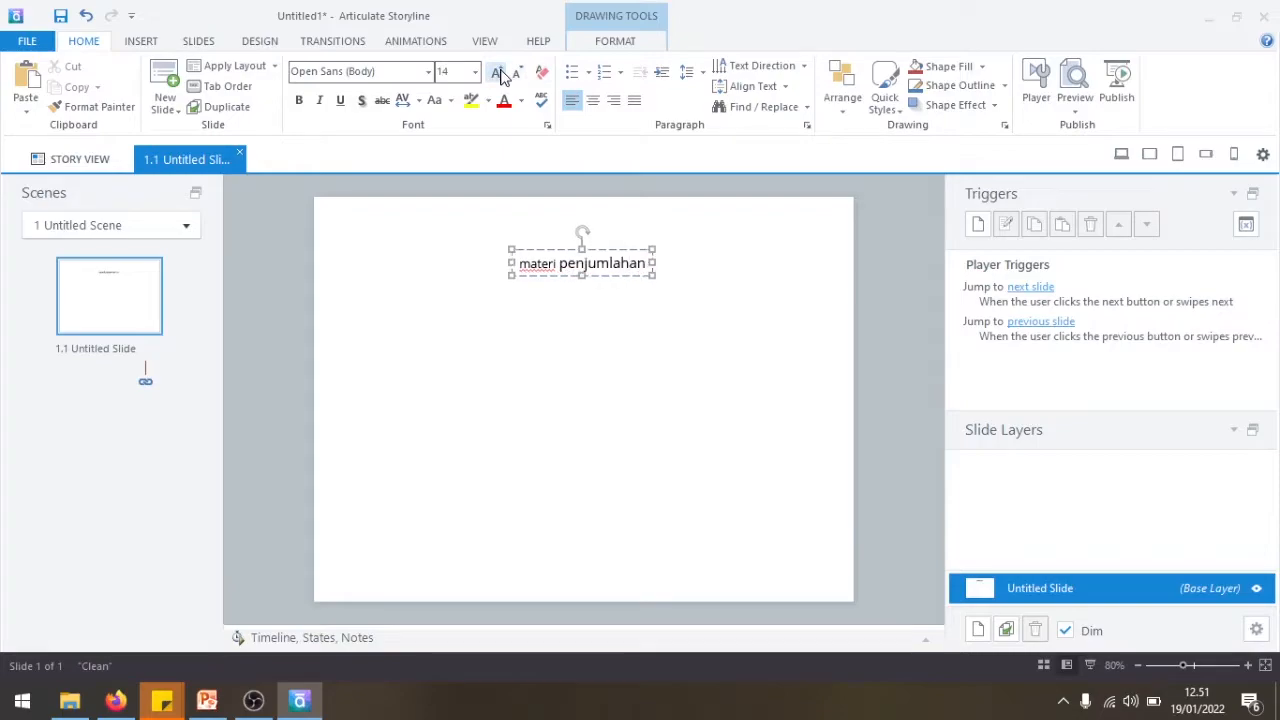
pyautogui.click(499, 72)
pyautogui.click(499, 72)
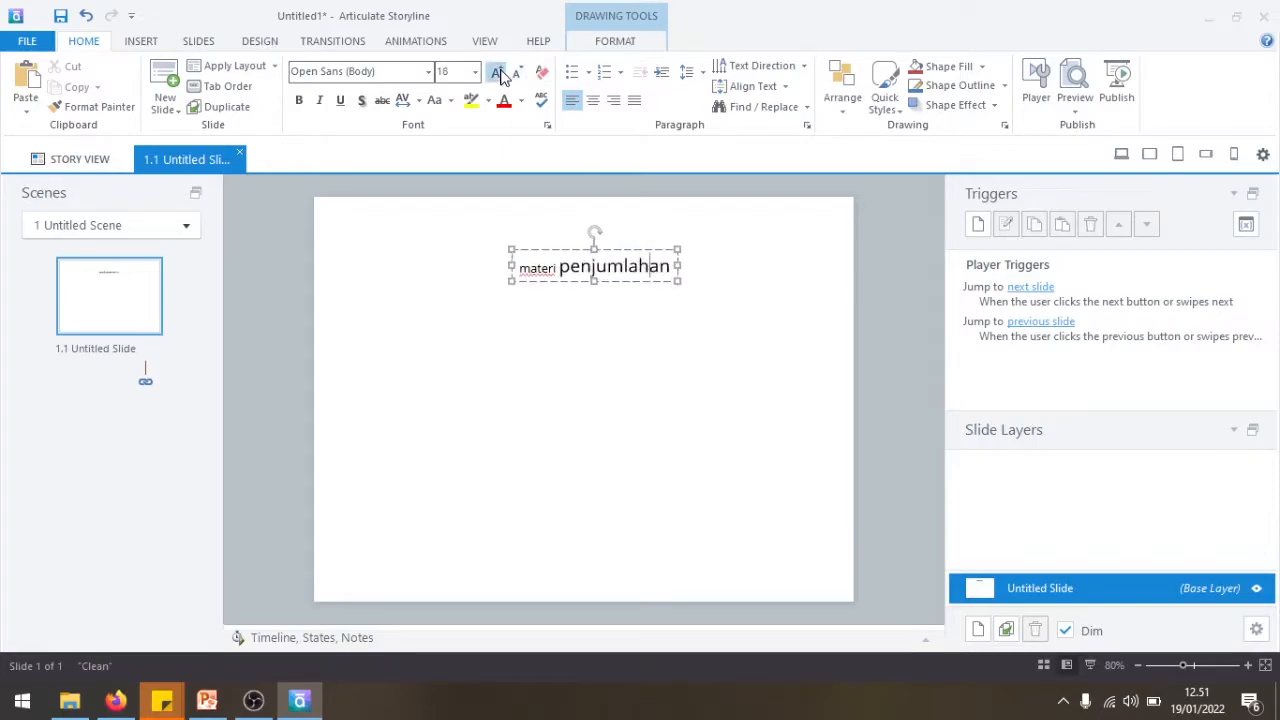
pyautogui.doubleClick(537, 268)
pyautogui.click(498, 73)
pyautogui.click(498, 73)
pyautogui.click(499, 73)
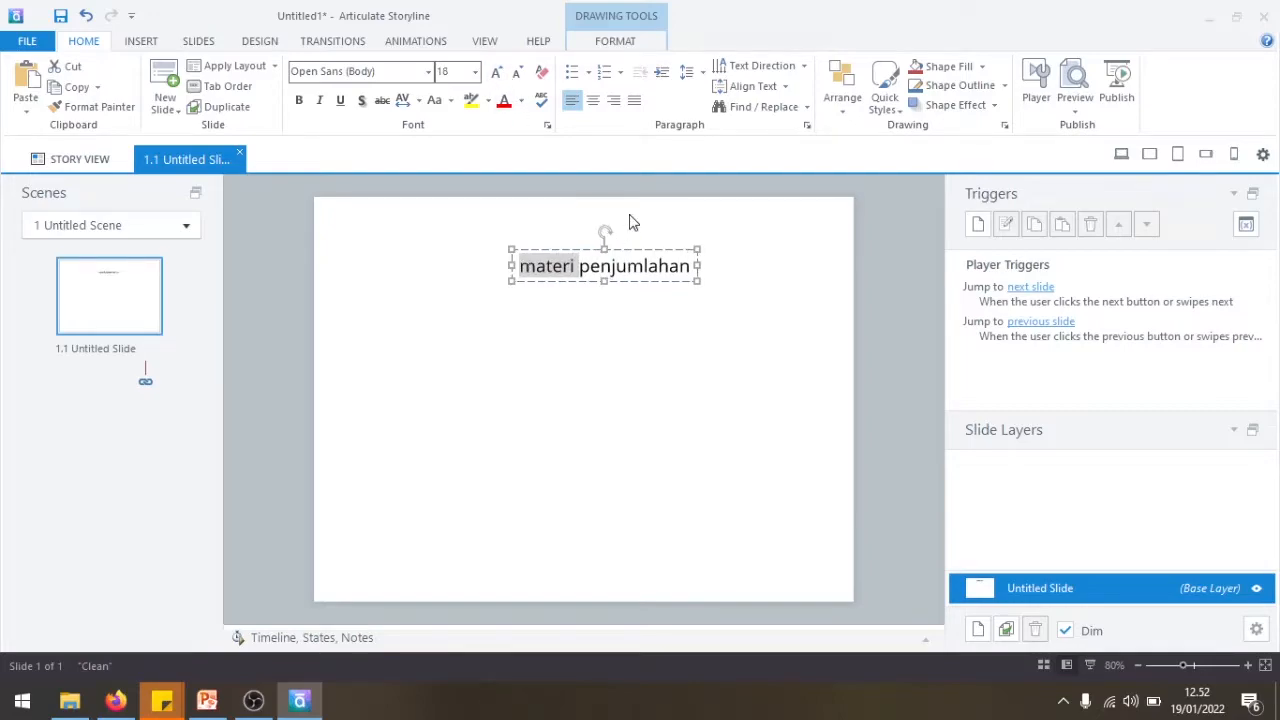
# - Shift the enlarged title slightly up and left so it sits centred near the slide's upper edge
pyautogui.click(645, 255)
pyautogui.moveTo(623, 251); pyautogui.dragTo(597, 234)
pyautogui.click(606, 377)
# - Browse the illustrated characters available for the slide and choose Dominick
pyautogui.click(141, 45)
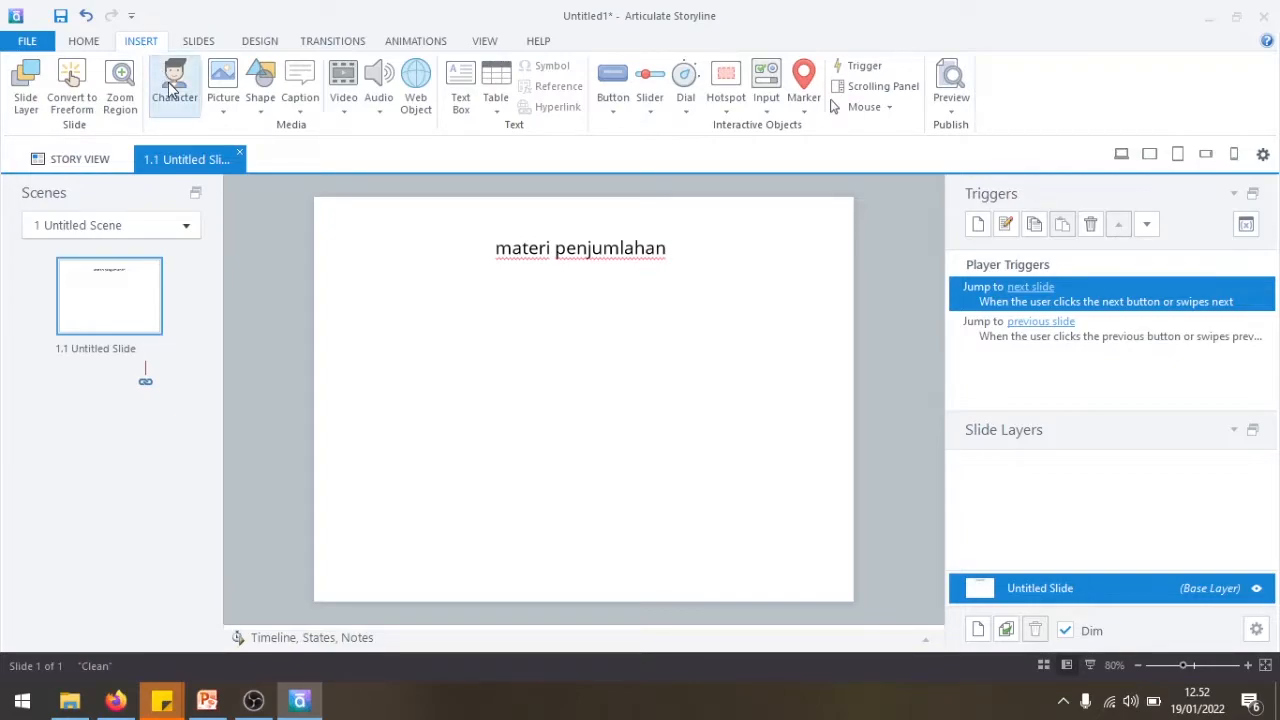
pyautogui.click(165, 80)
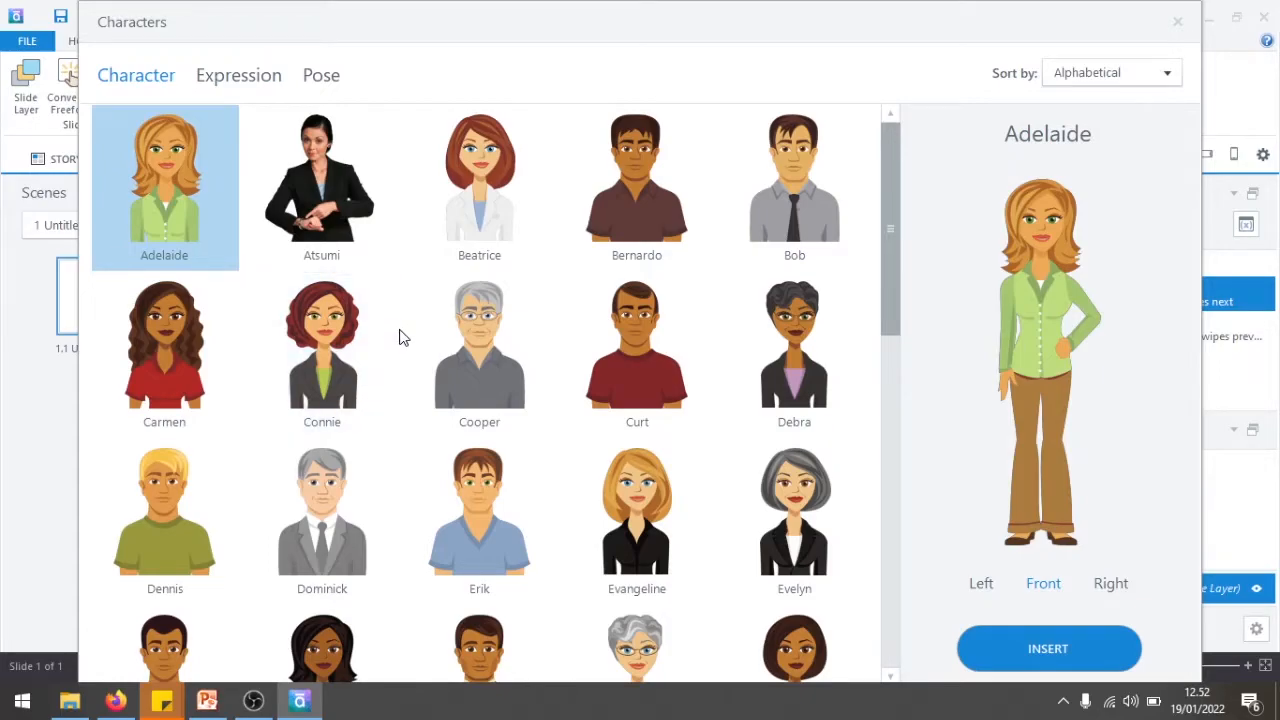
pyautogui.scroll(-3, 399, 340)
pyautogui.scroll(-10, 401, 340)
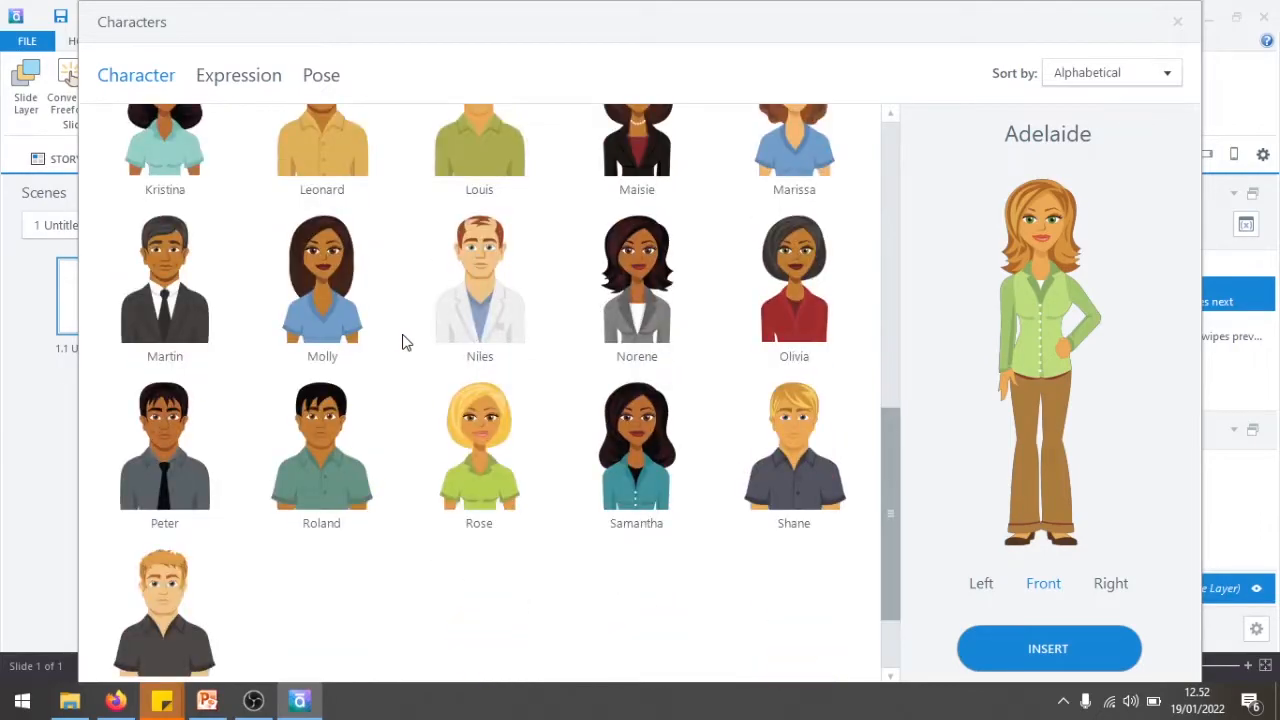
pyautogui.scroll(7, 404, 341)
pyautogui.scroll(6, 404, 341)
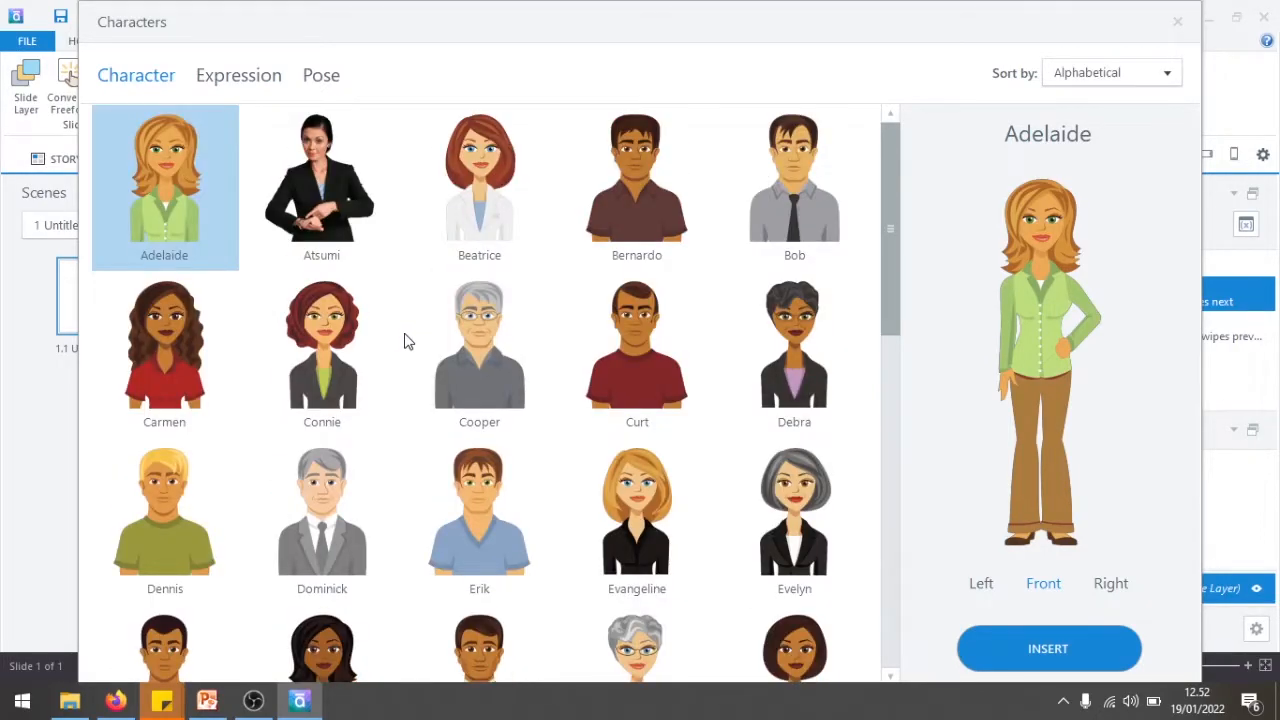
pyautogui.click(356, 235)
pyautogui.click(437, 196)
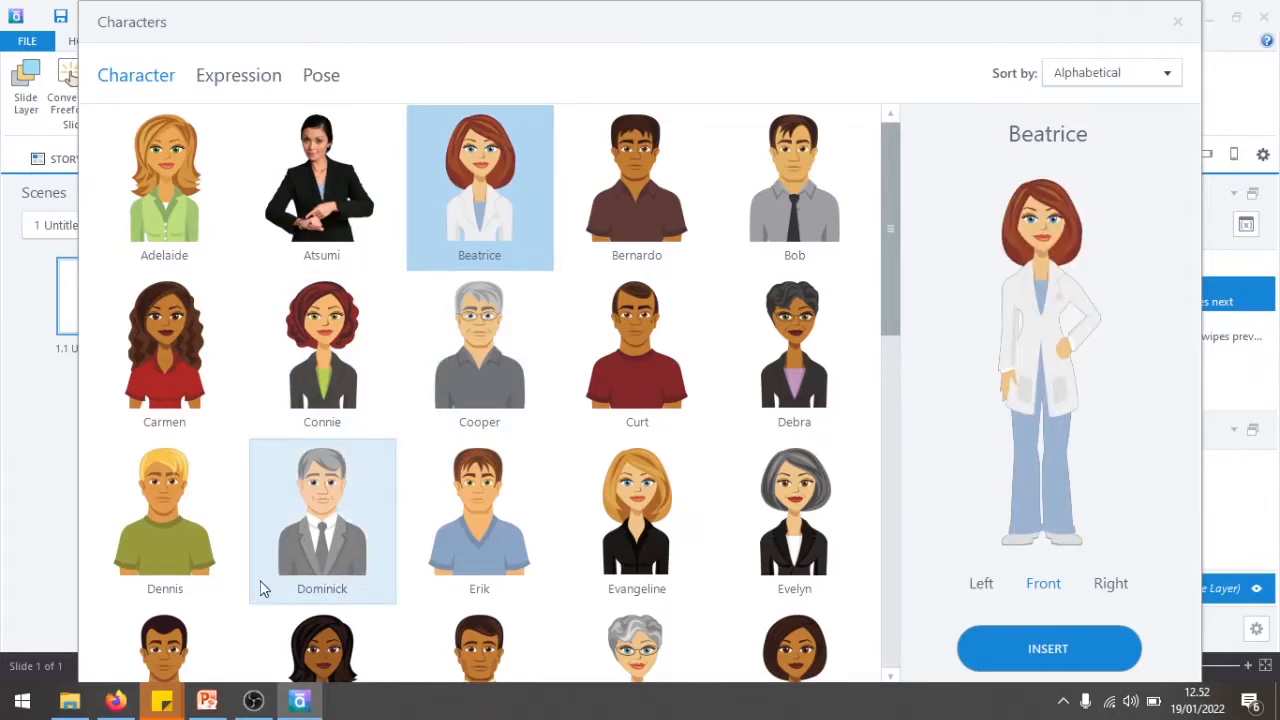
pyautogui.click(303, 500)
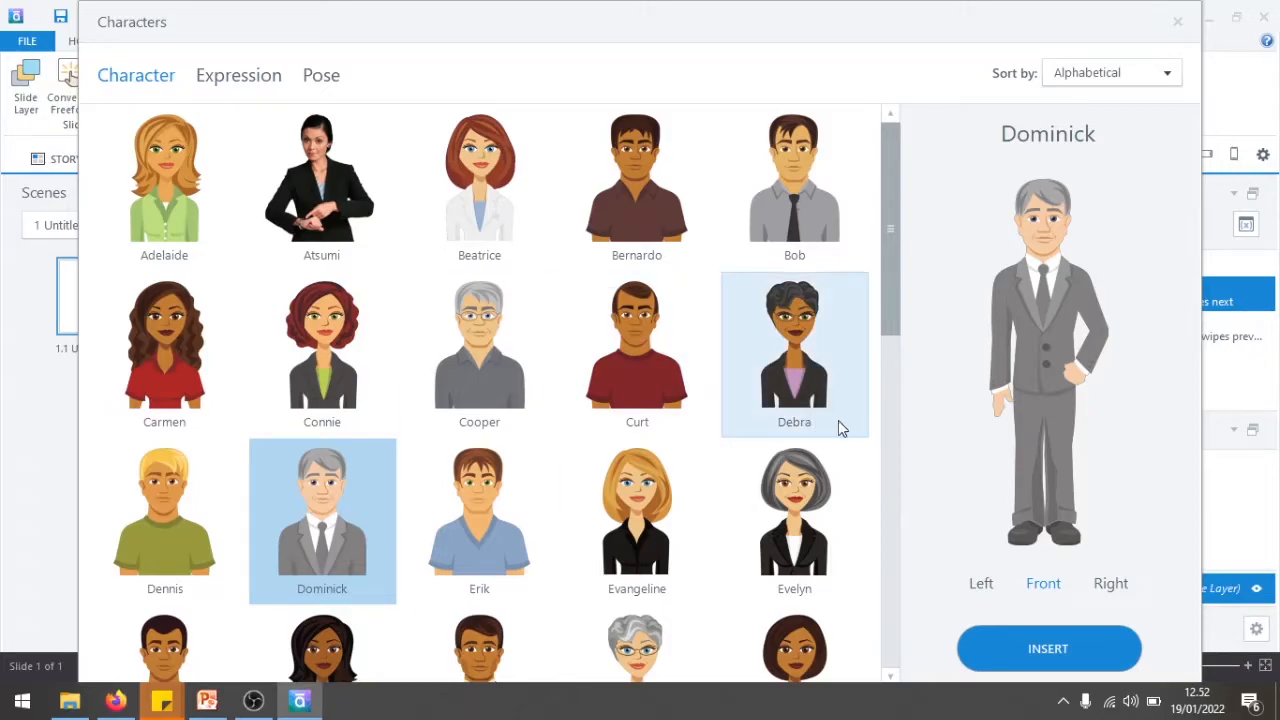
# - Compare Dominick's left, front and right perspectives and set him to face left
pyautogui.click(993, 588)
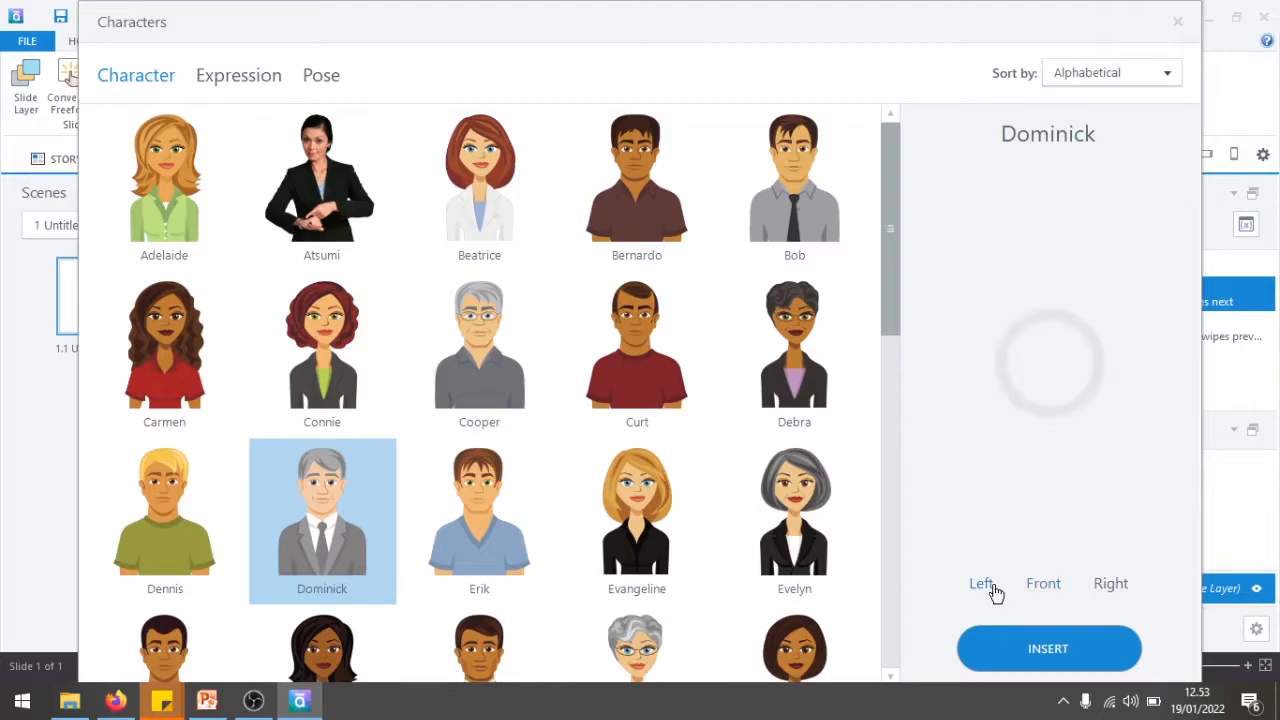
pyautogui.click(1124, 594)
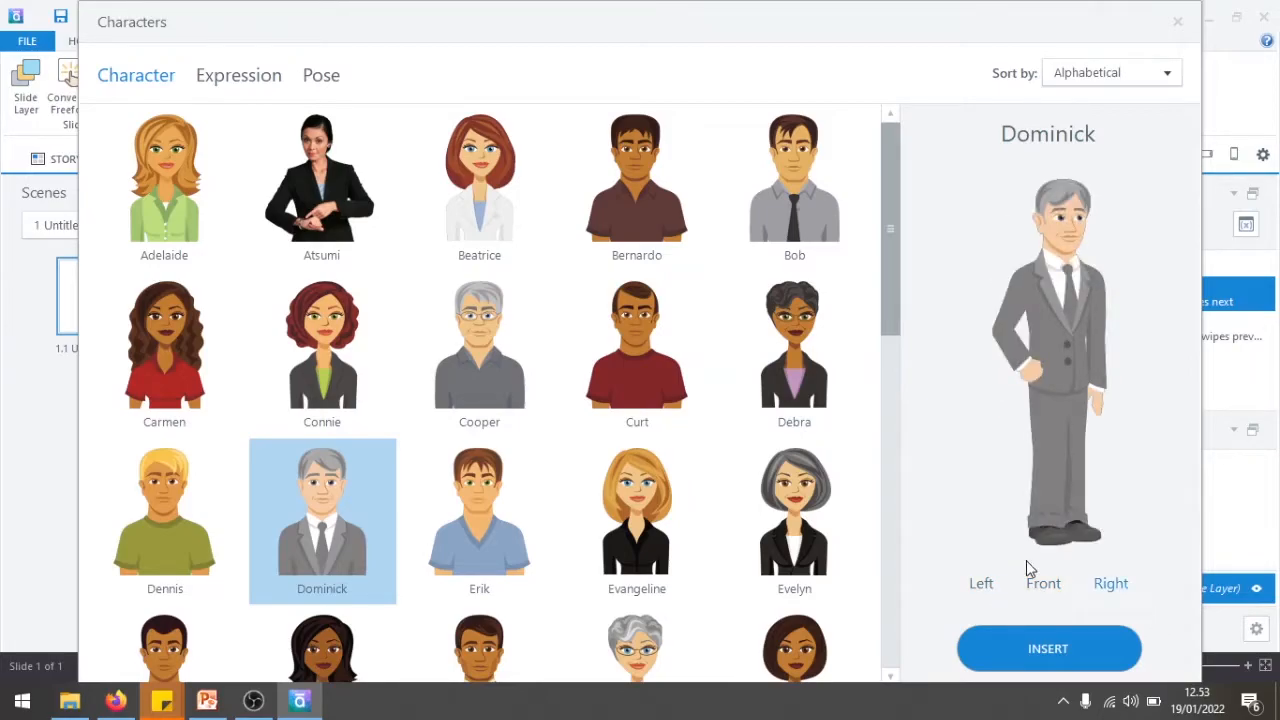
pyautogui.click(980, 592)
pyautogui.click(1042, 587)
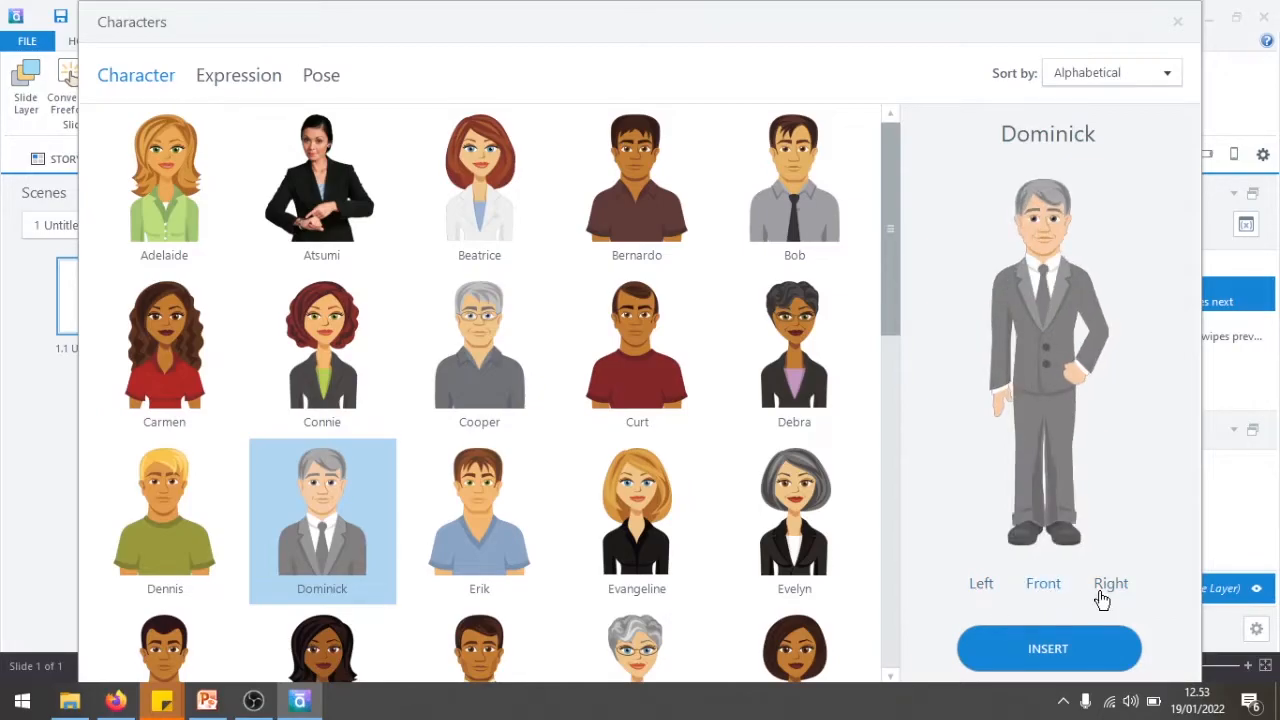
pyautogui.click(1103, 596)
pyautogui.click(985, 587)
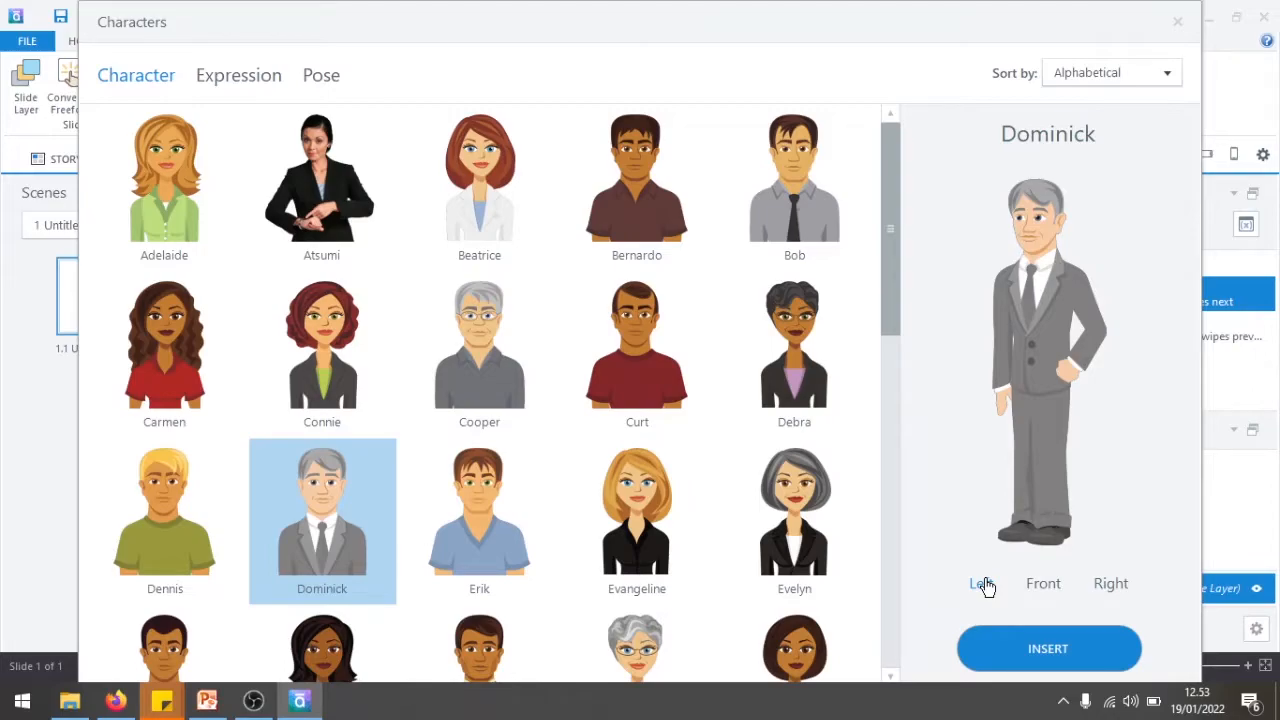
# - Give Dominick the Asking expression and the Pointer 3 pose
pyautogui.click(240, 84)
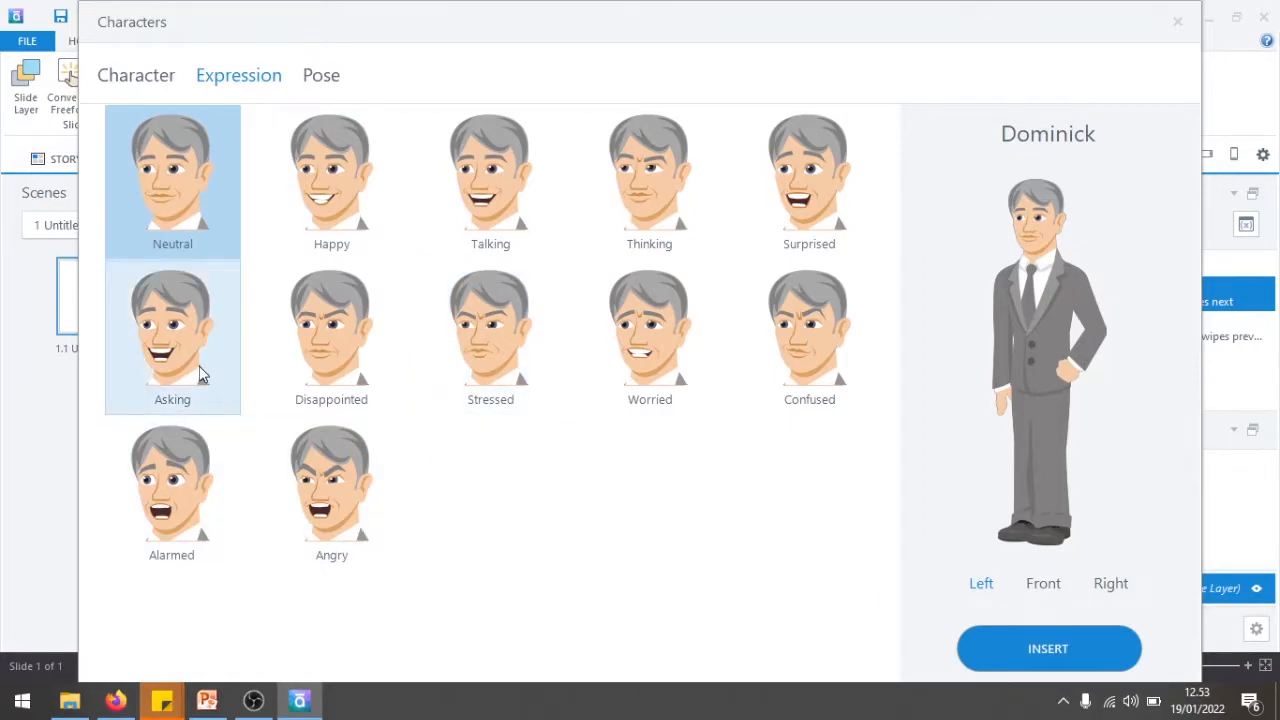
pyautogui.click(178, 343)
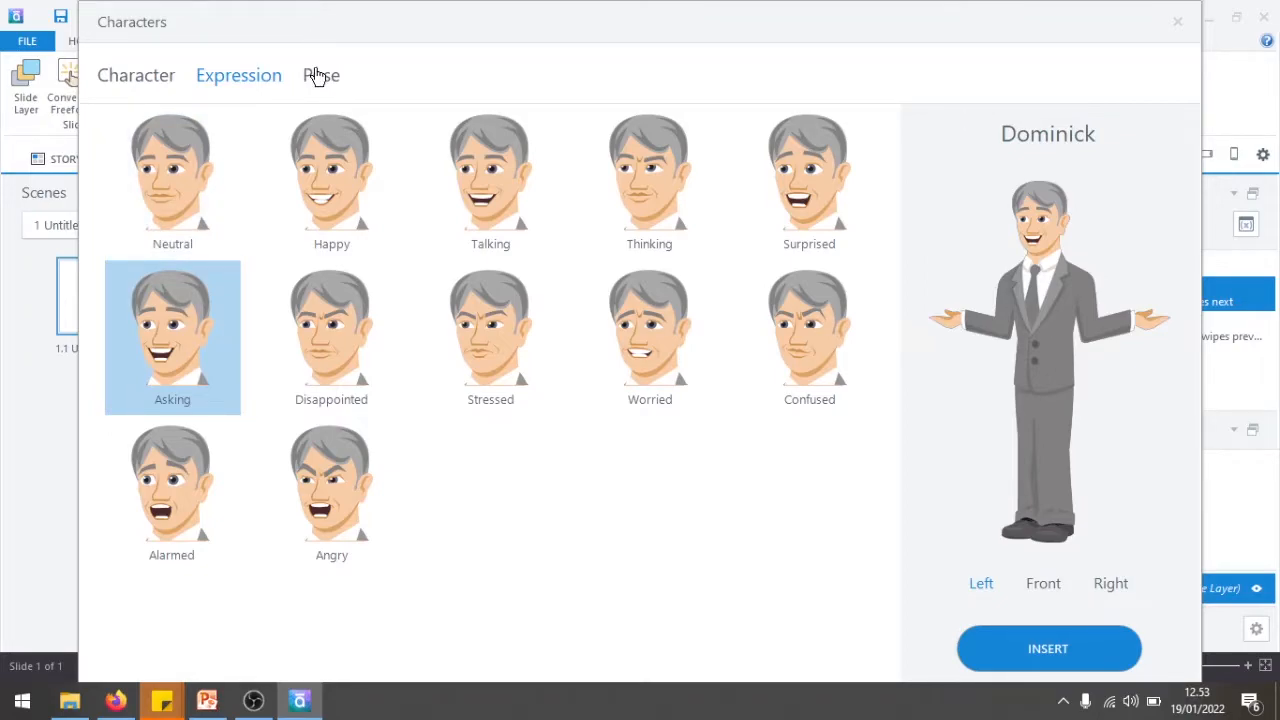
pyautogui.click(316, 77)
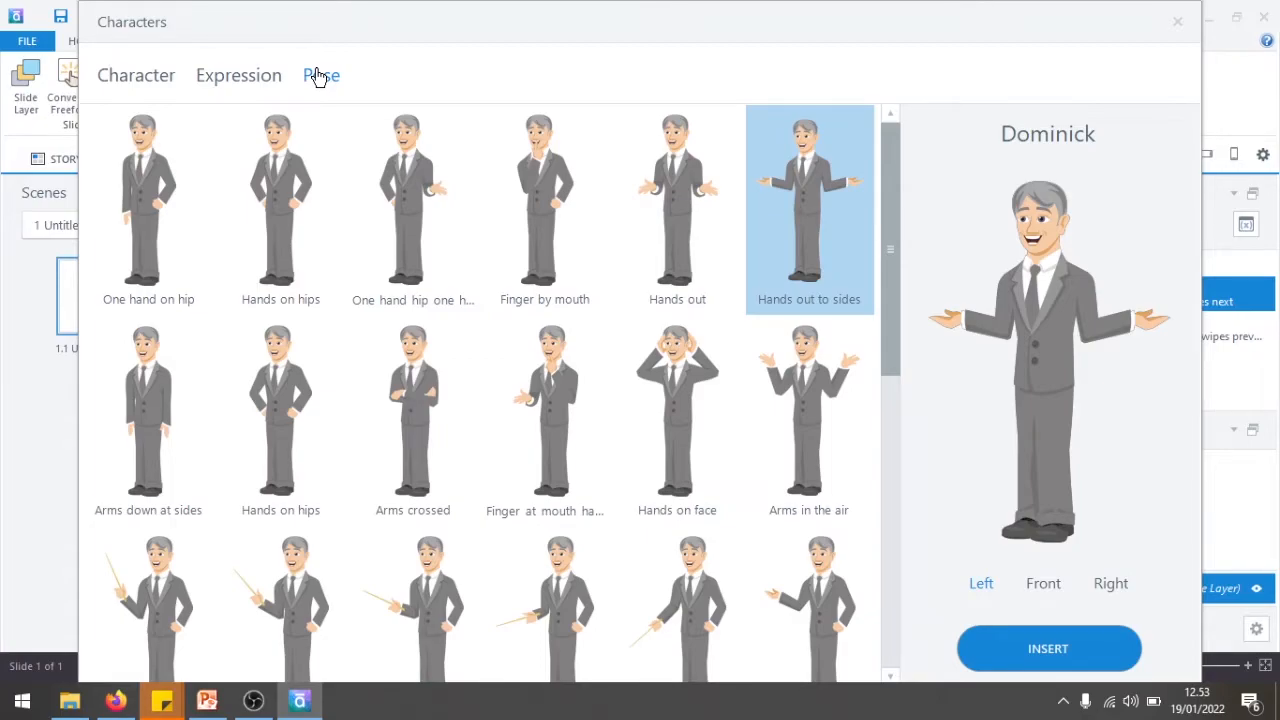
pyautogui.scroll(-2, 731, 354)
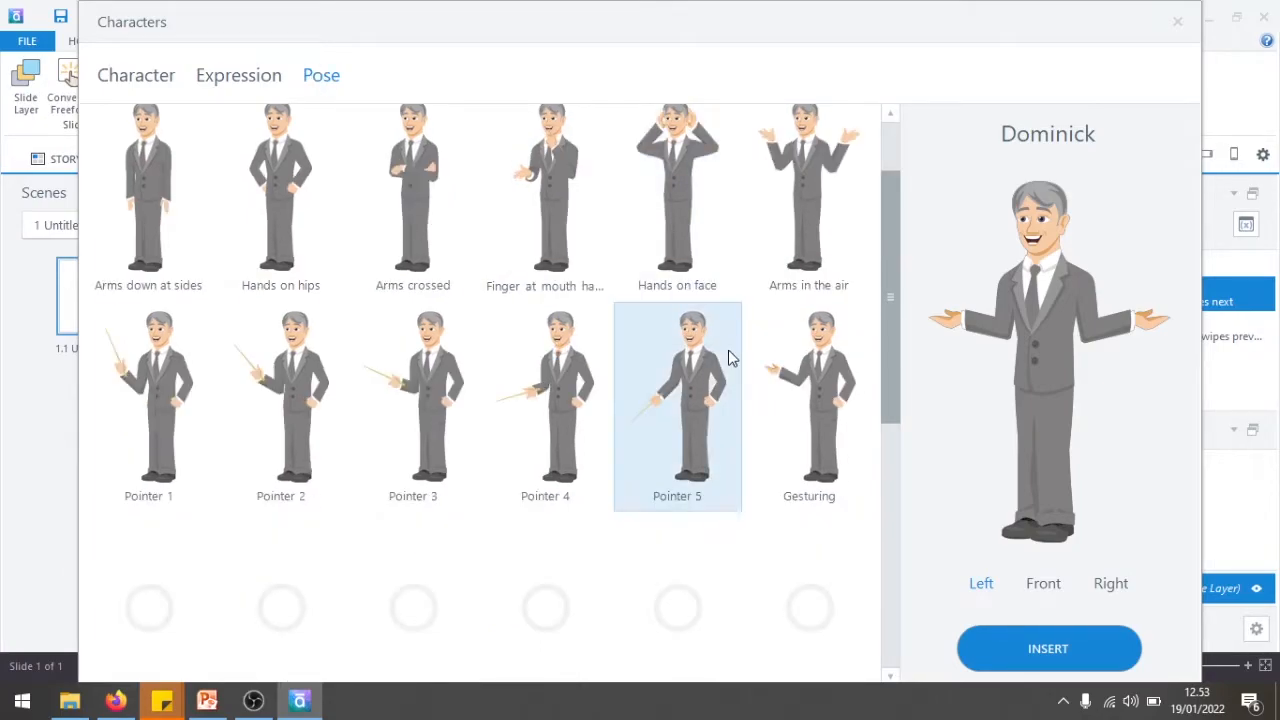
pyautogui.click(418, 440)
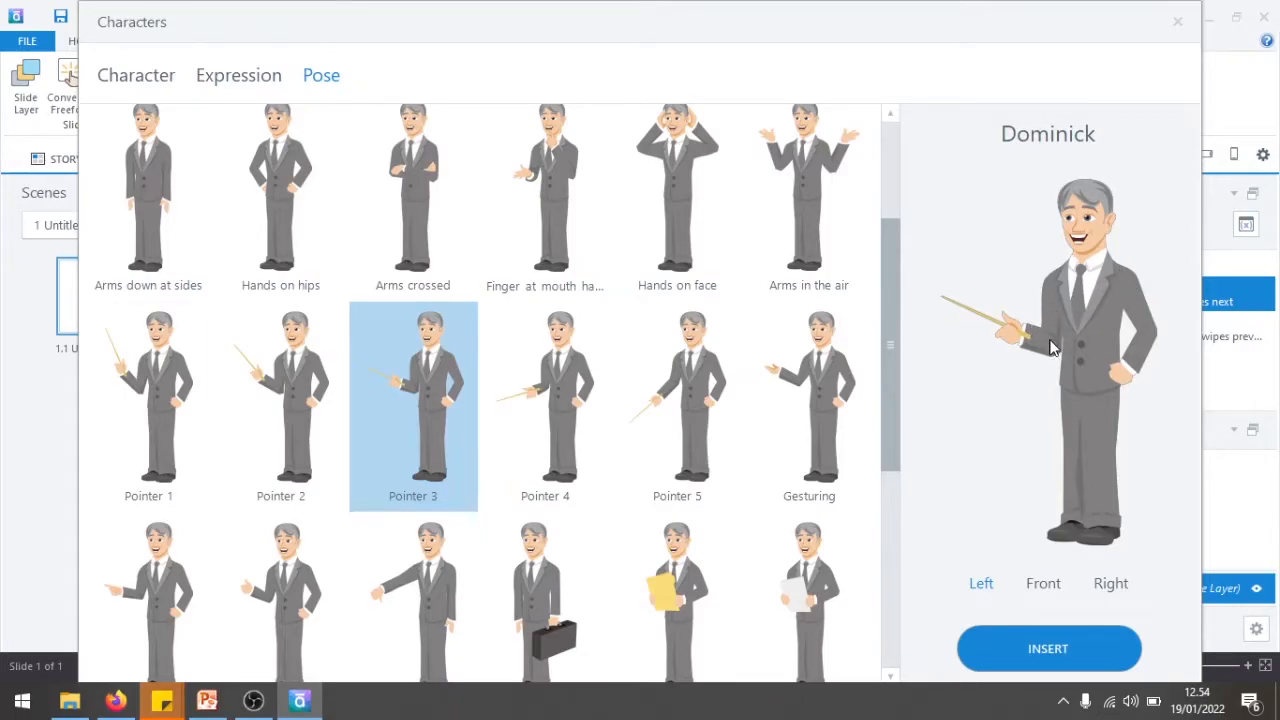
# - Preview alternative poses such as Shaking hands, and insert Dominick on the slide in the Pointer 3 pose
pyautogui.scroll(2, 815, 298)
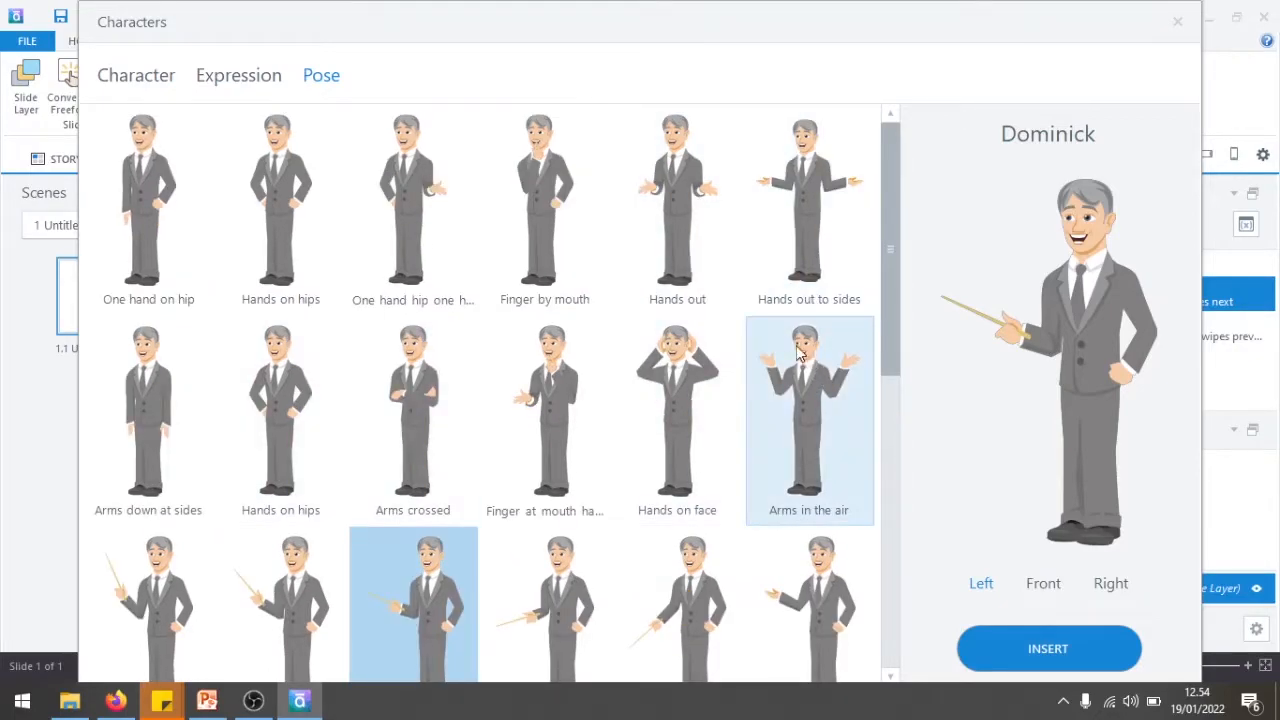
pyautogui.scroll(-4, 806, 367)
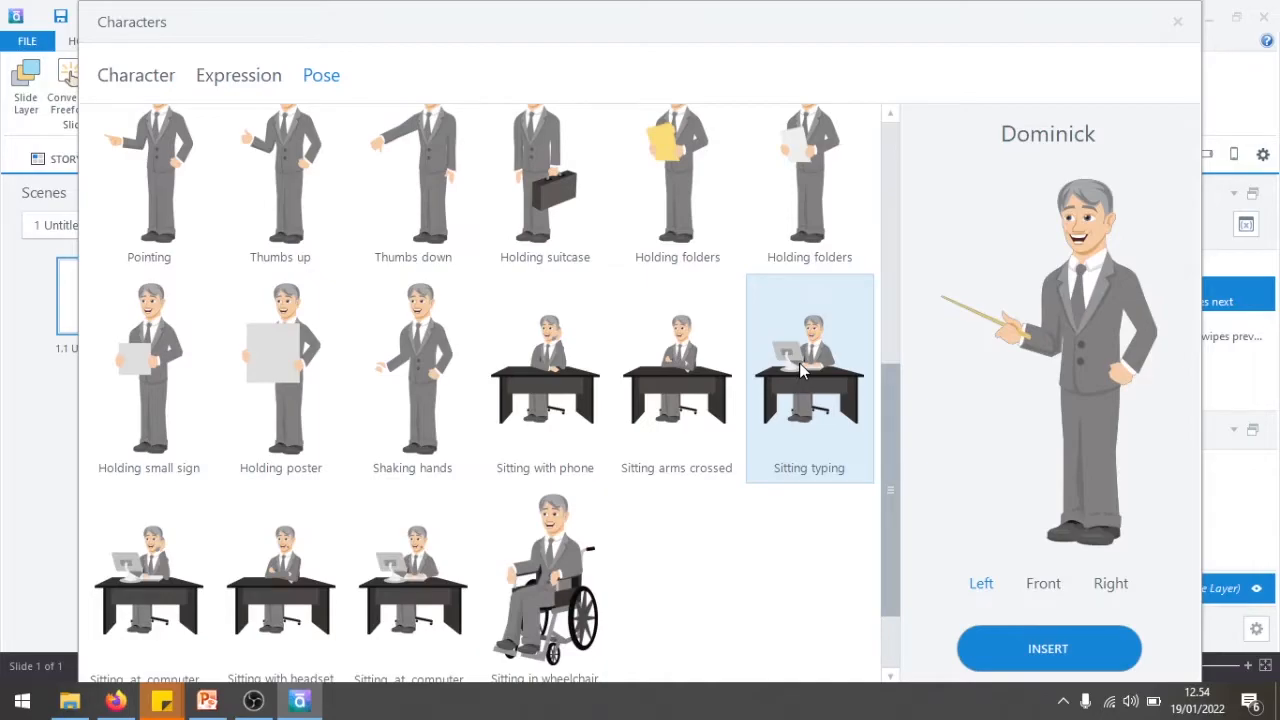
pyautogui.click(526, 349)
pyautogui.click(435, 370)
pyautogui.scroll(4, 429, 369)
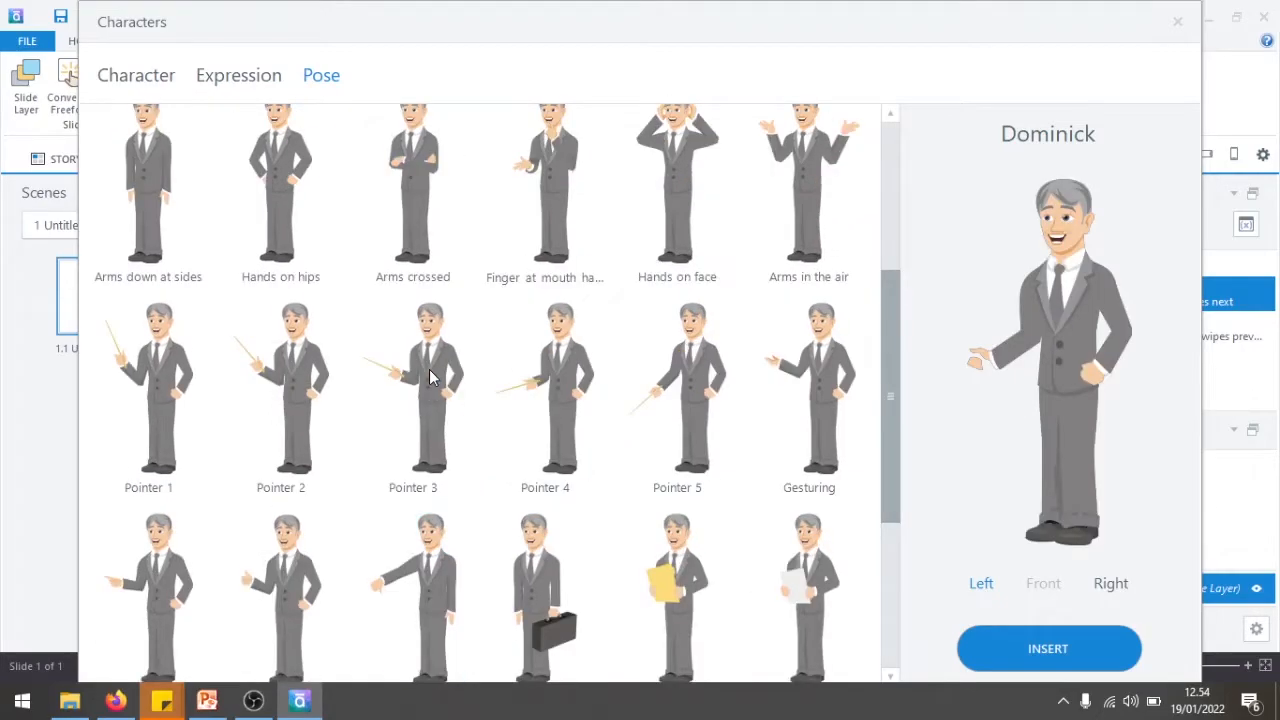
pyautogui.click(360, 368)
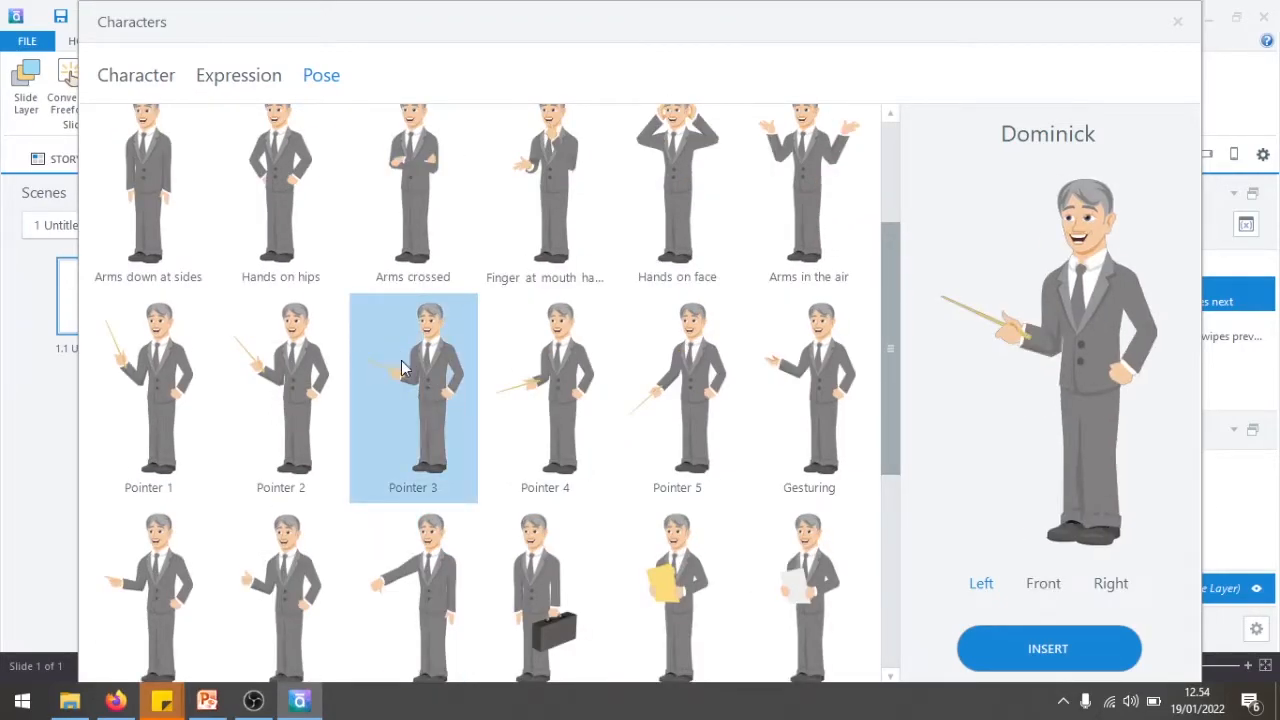
pyautogui.click(1069, 650)
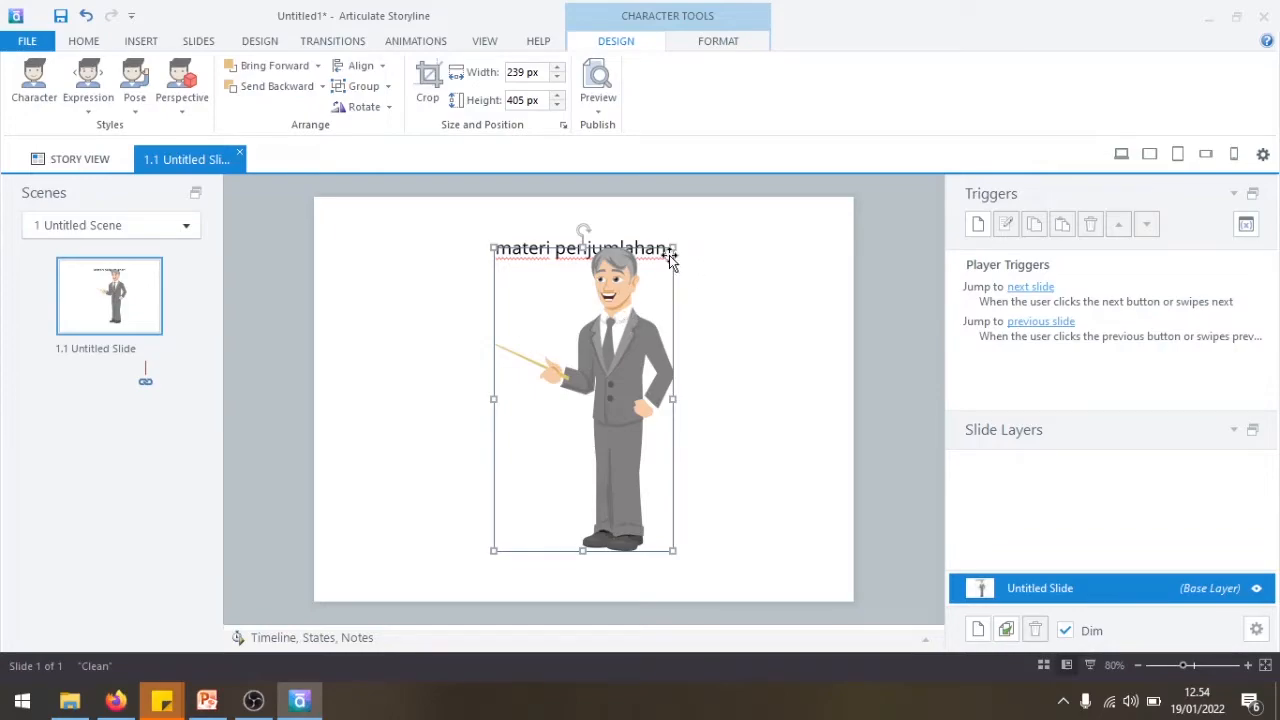
# - Move the character to the slide's right side and enlarge it to about 258 × 437 px
pyautogui.moveTo(638, 310); pyautogui.dragTo(771, 320)
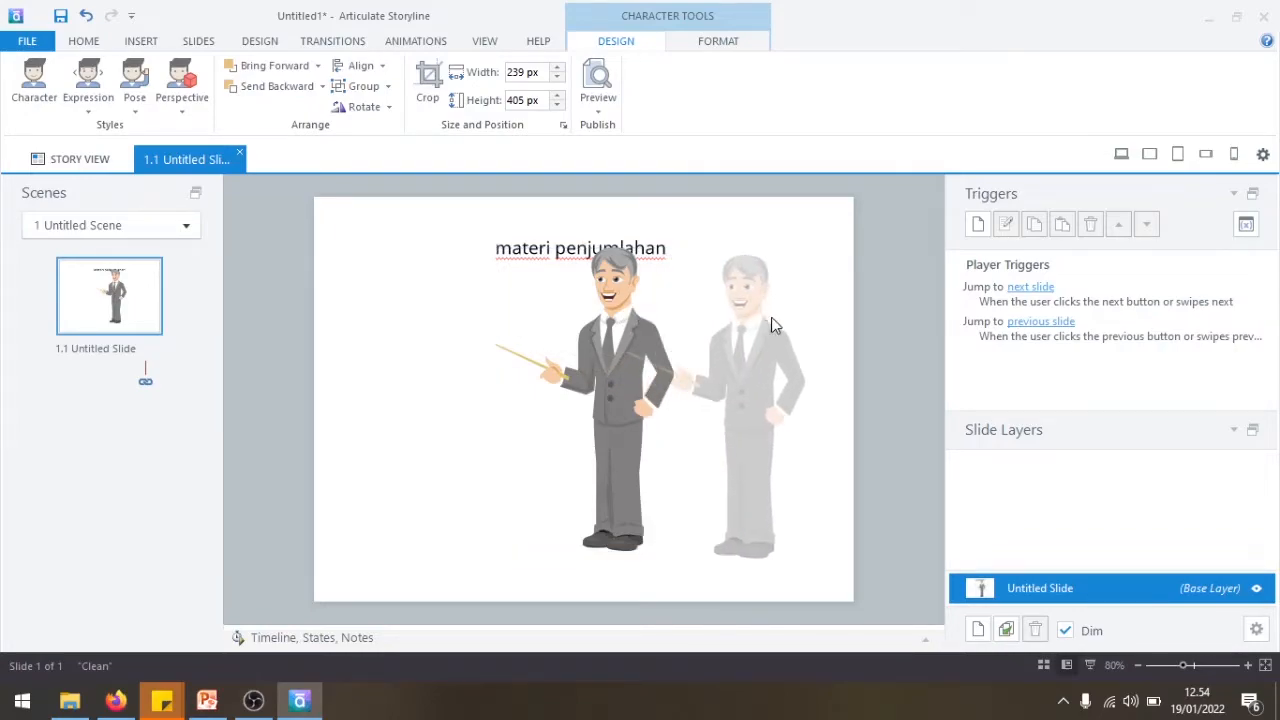
pyautogui.moveTo(807, 258); pyautogui.dragTo(857, 233)
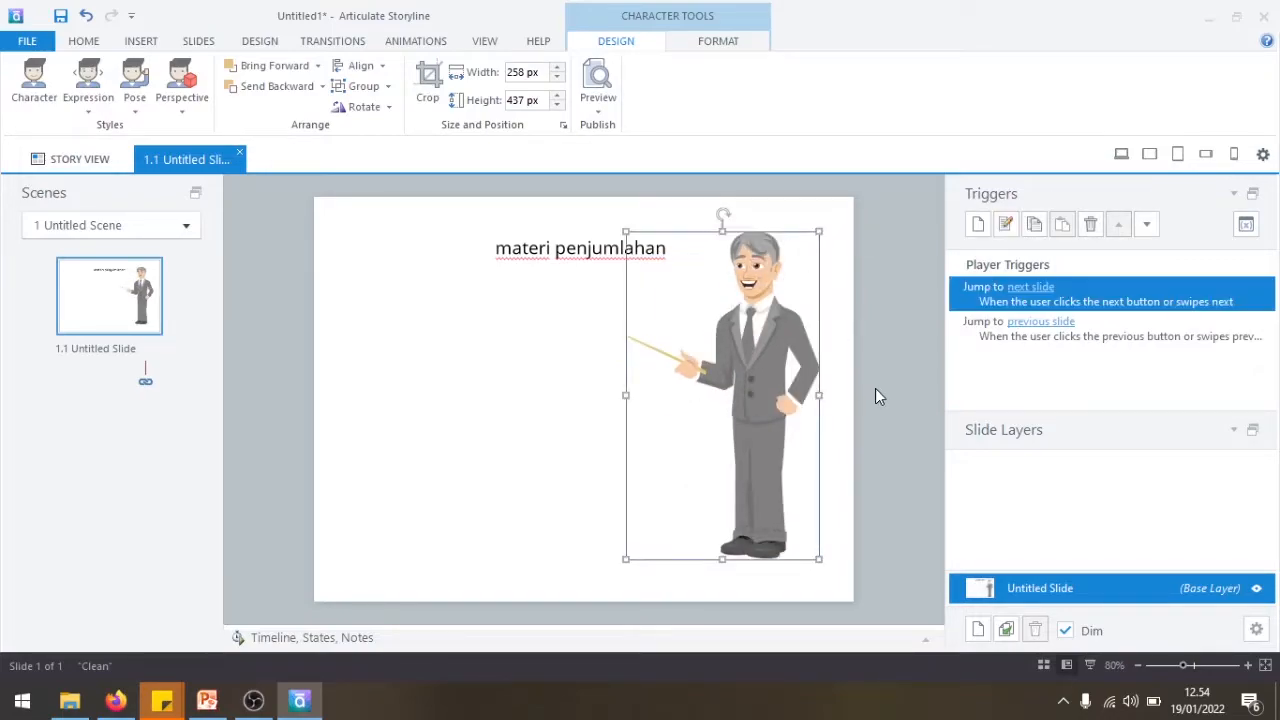